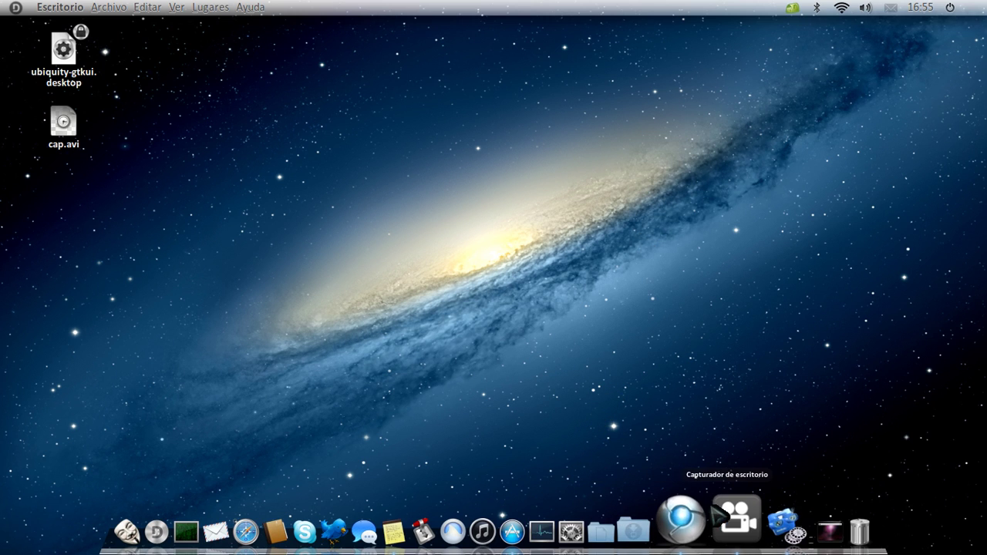
Switch to Google Chrome, and play and pause the DarwinOS "Beagle" video on the DARWIN OS blog.
click(699, 518)
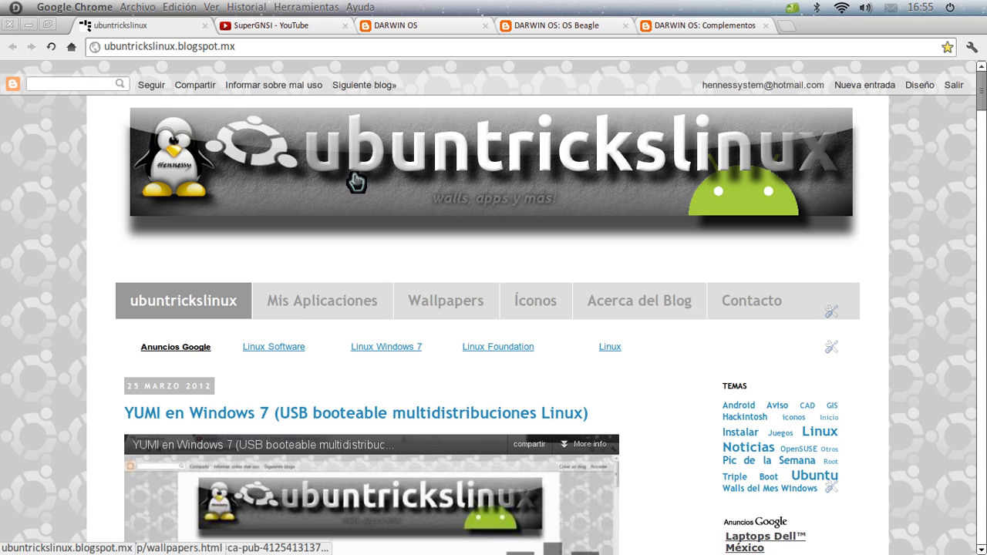
click(419, 31)
scroll(221, 259, down, 15)
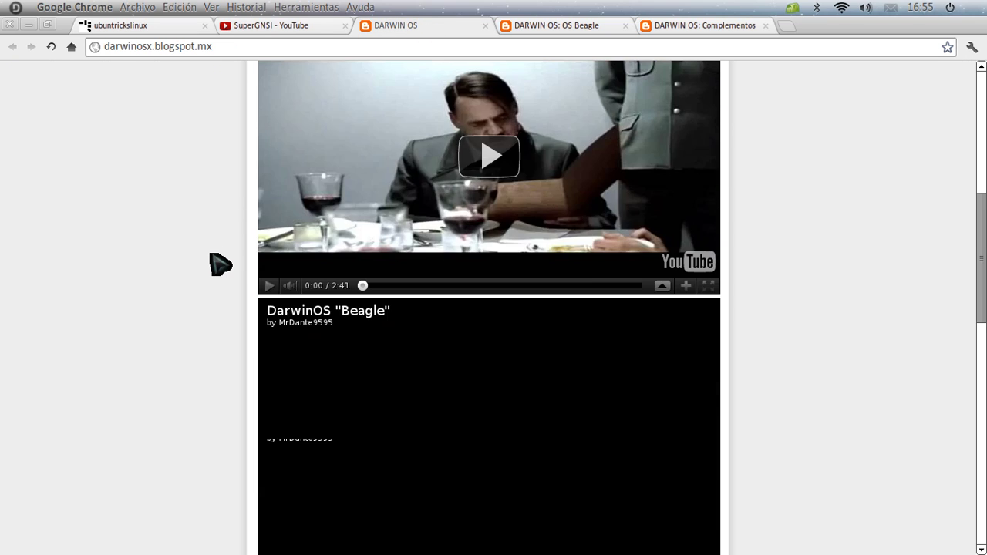
click(270, 396)
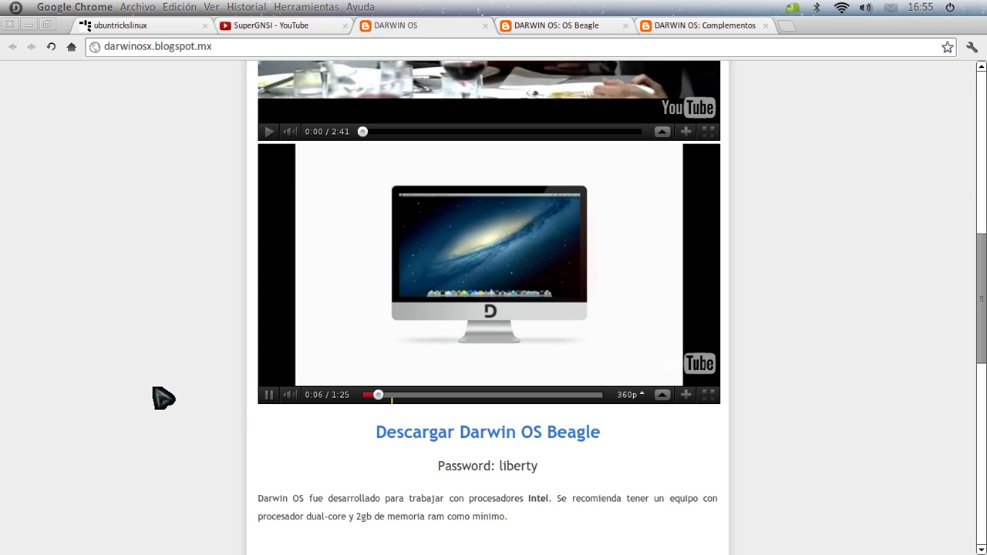
click(268, 395)
View the OS Beagle and ubuntrickslinux pages, and resume the DarwinOS "Beagle" video on the DARWIN OS blog.
click(575, 25)
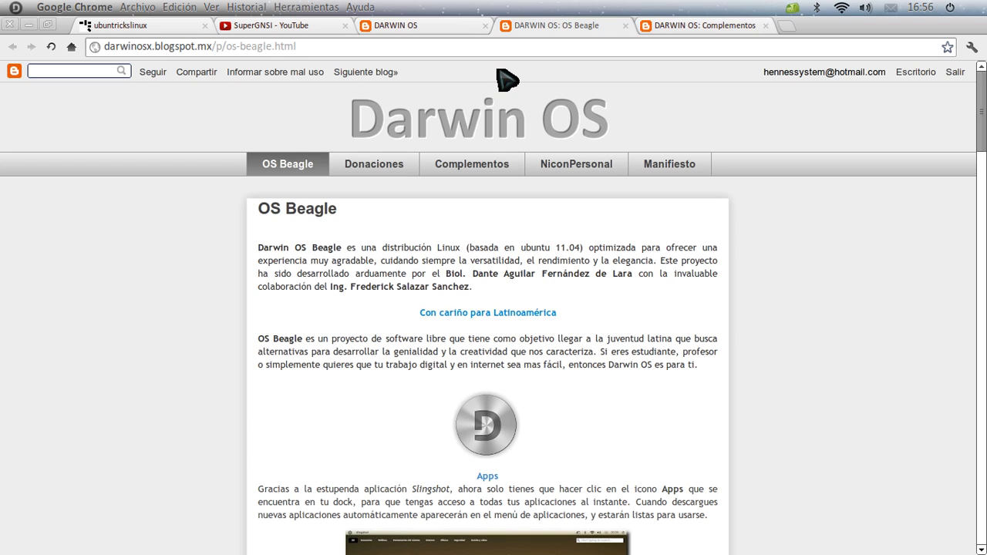
click(168, 31)
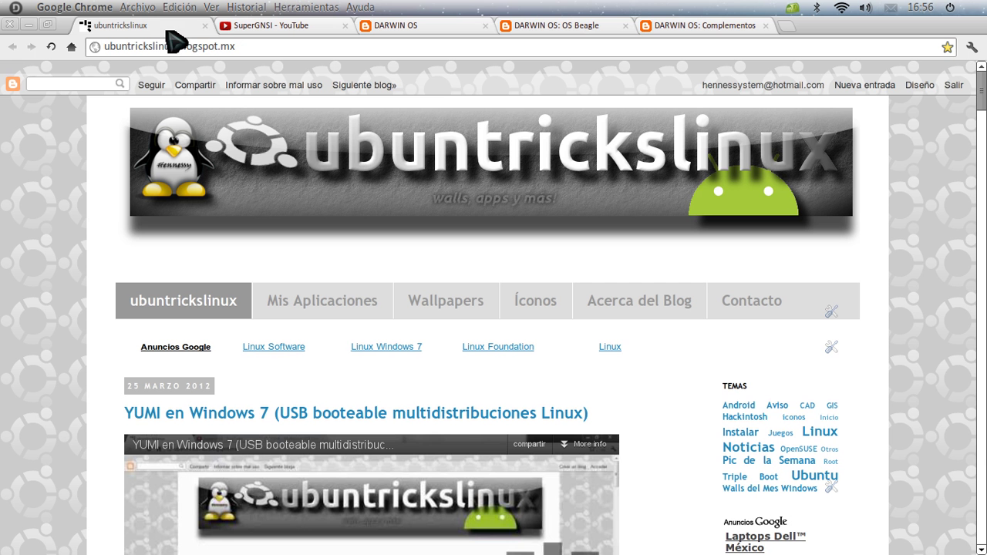
click(437, 27)
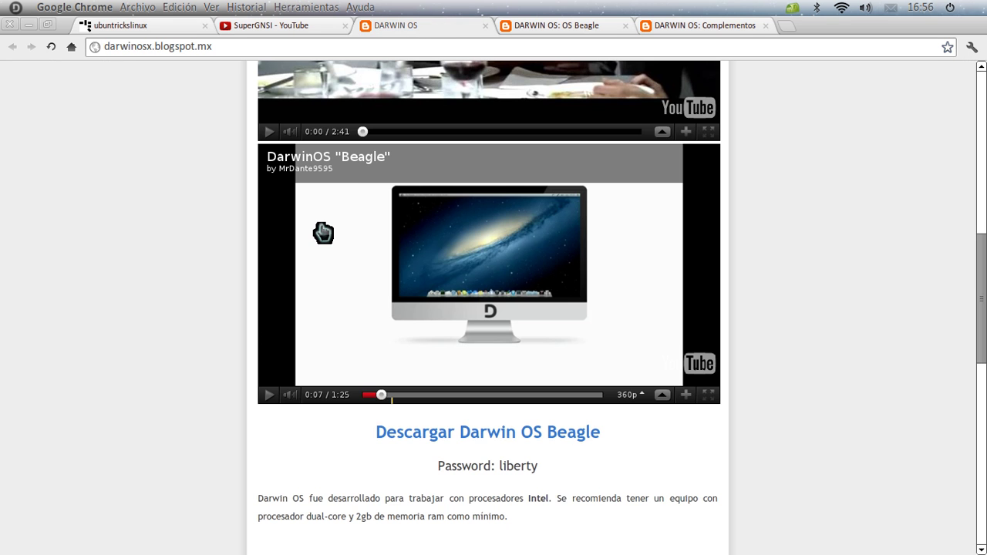
click(269, 396)
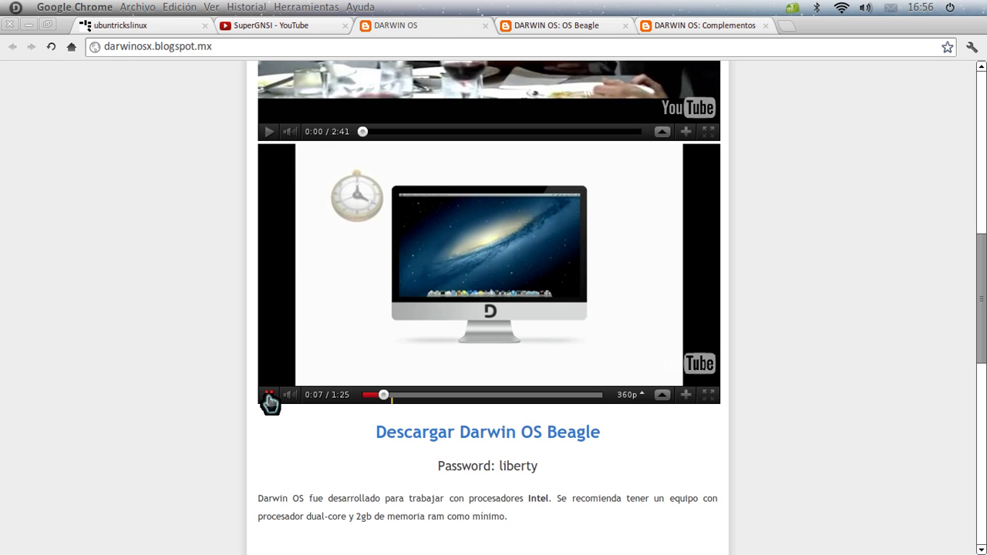
Magnify the DARWIN OS blog's web address and turn the magnifier off.
key(super+m)
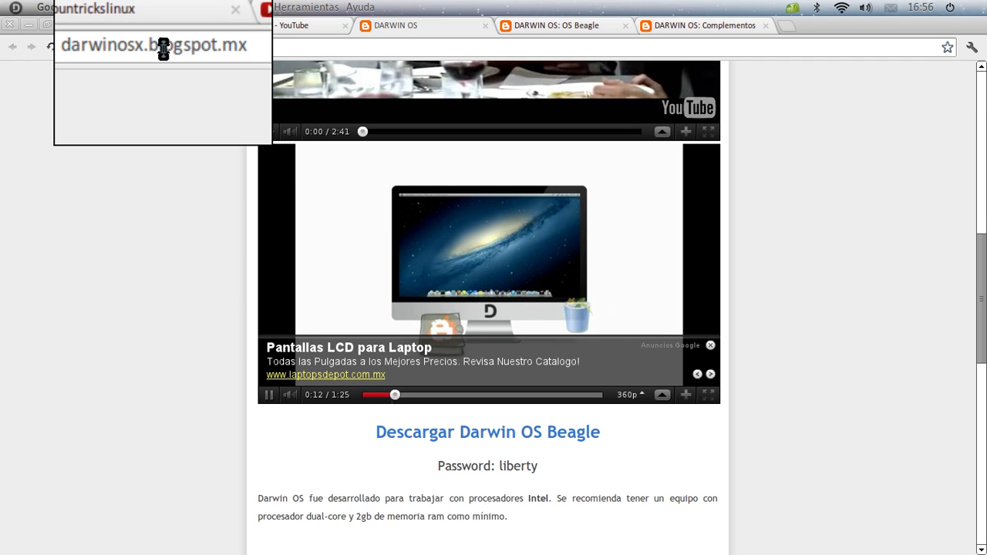
key(super+m)
key(Escape)
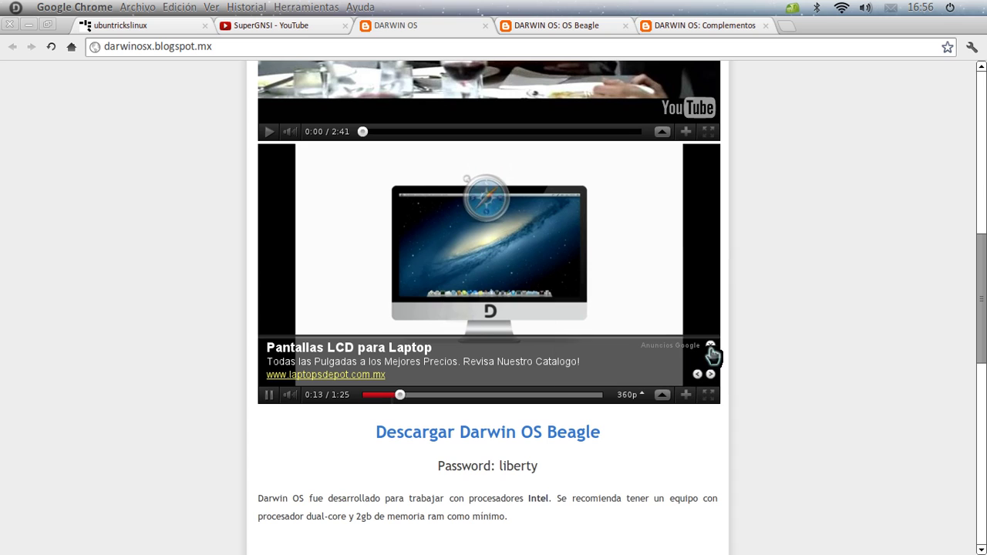
Dismiss the ad over the DarwinOS "Beagle" video and skip playback ahead to about 0:45.
click(710, 346)
click(488, 395)
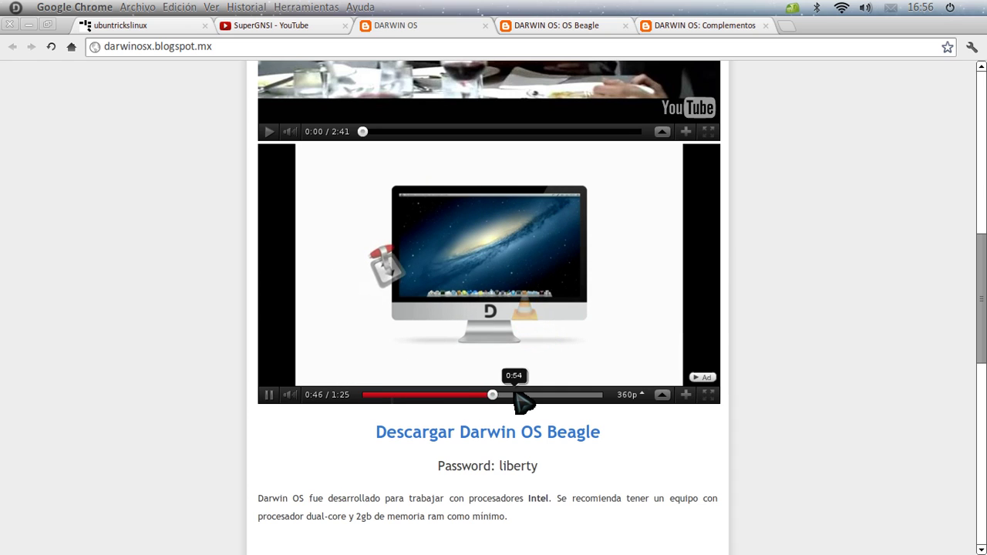
scroll(747, 216, up, 3)
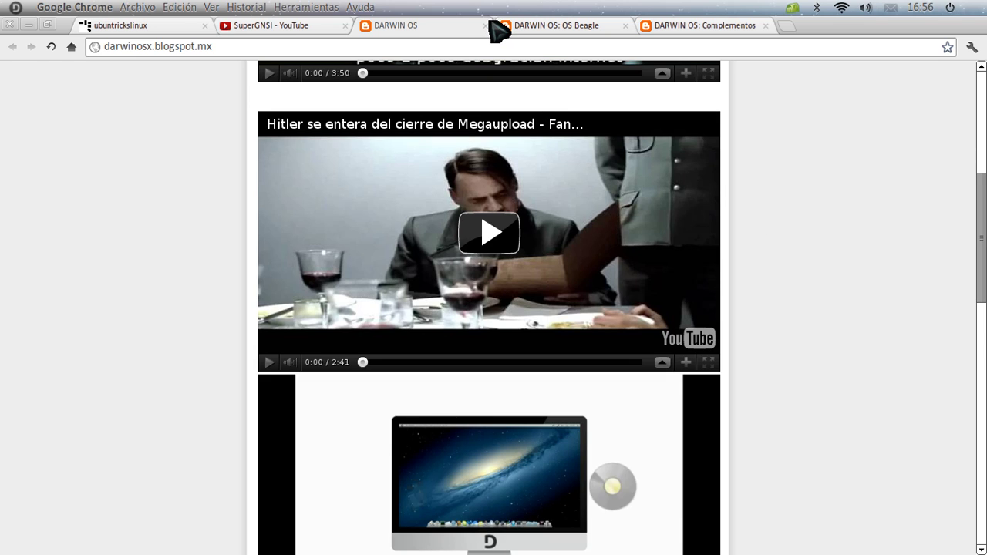
Close the DARWIN OS home tab and read through the OS Beagle page's feature descriptions, magnifying its introductory text.
click(484, 26)
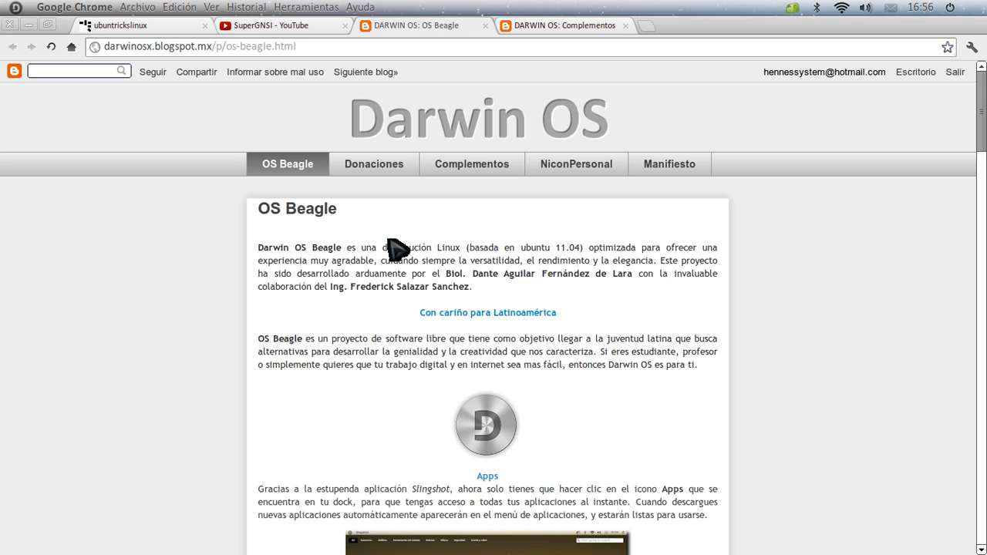
scroll(389, 253, up, 3)
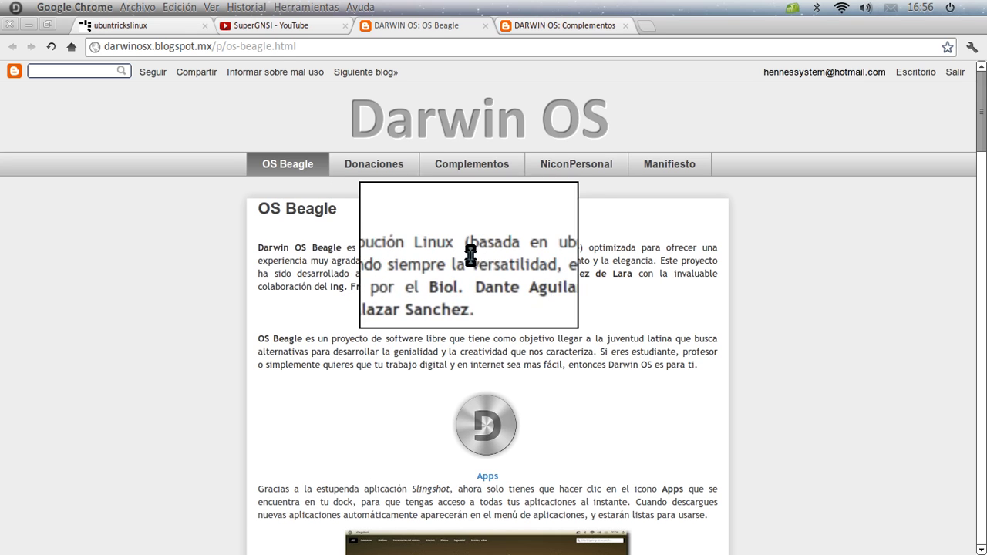
scroll(593, 275, down, 3)
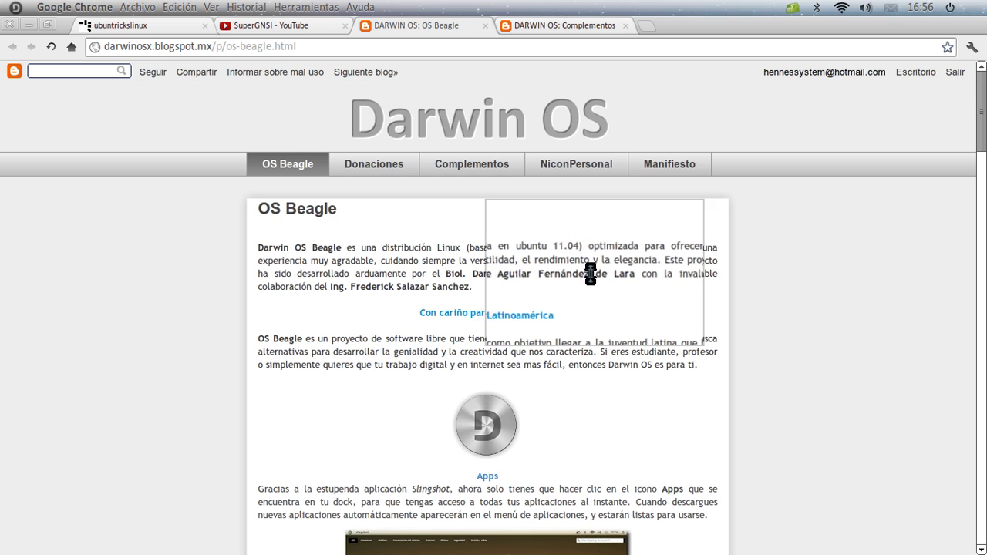
scroll(617, 298, down, 10)
scroll(722, 280, up, 3)
scroll(730, 288, down, 10)
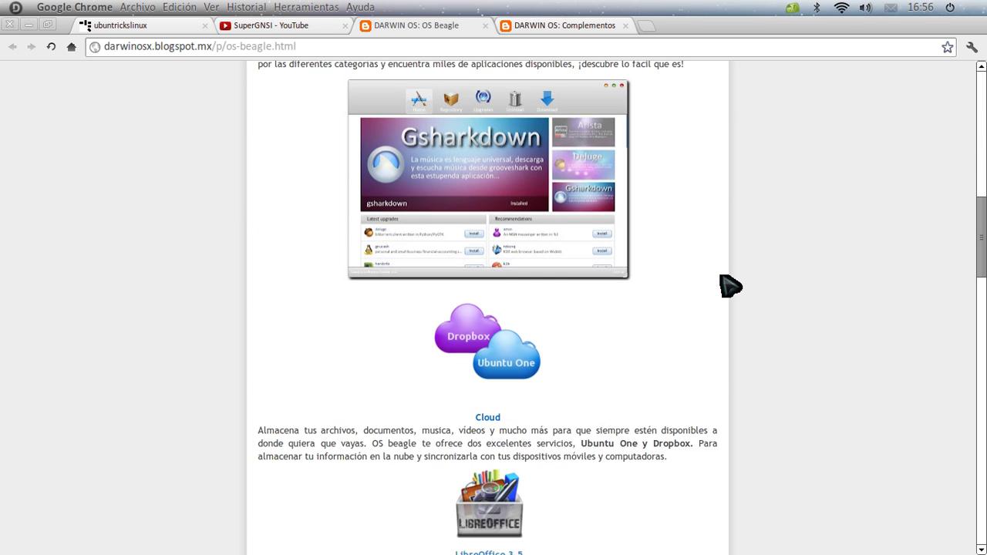
scroll(674, 230, down, 15)
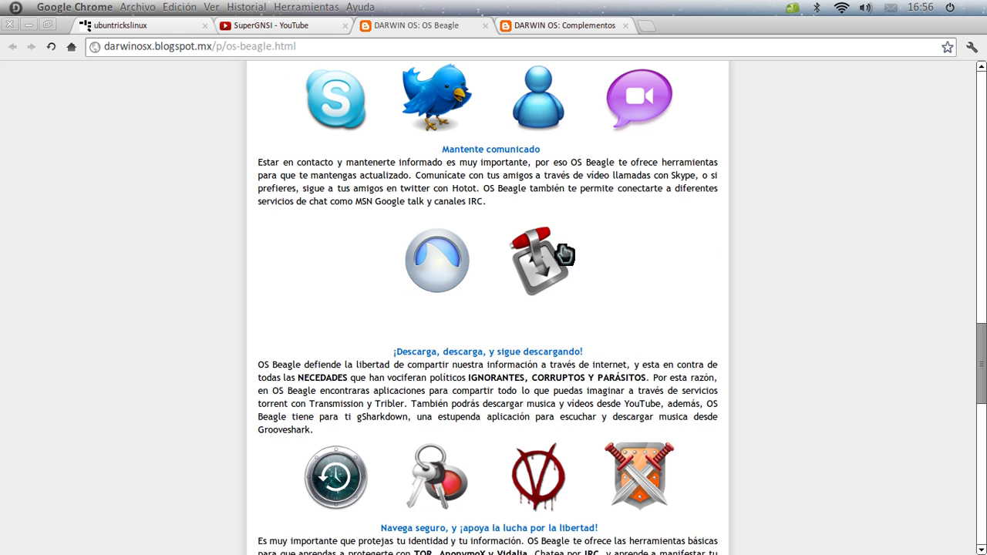
scroll(577, 221, down, 5)
scroll(577, 221, down, 5)
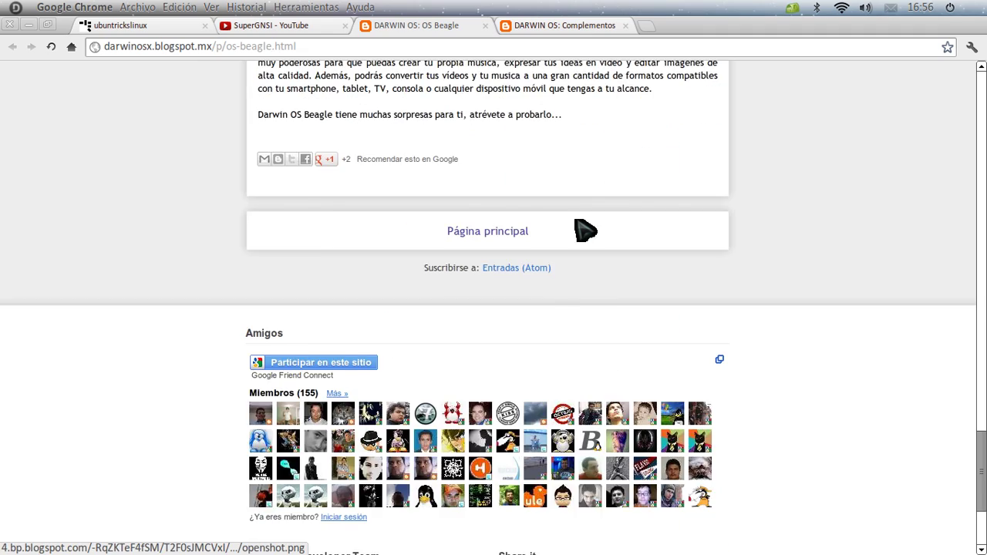
scroll(584, 229, up, 20)
scroll(523, 180, up, 12)
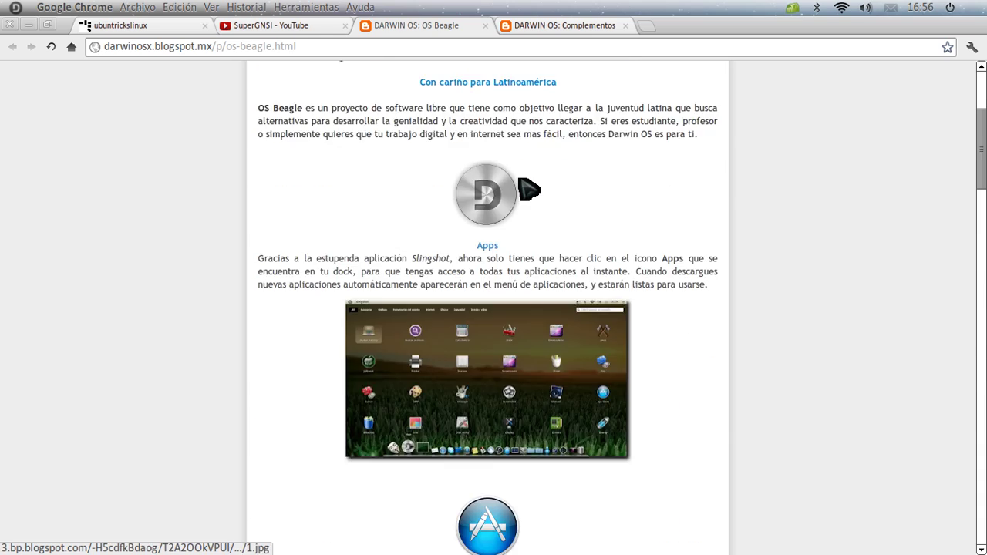
Open the Darwin OS blog's home page and locate the Descargar Darwin OS Beagle link below the videos.
click(492, 151)
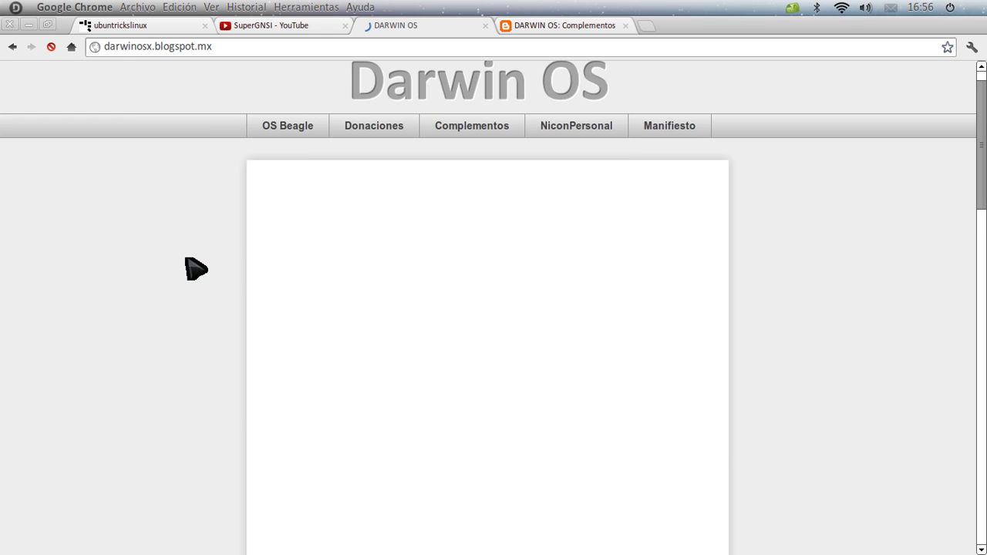
scroll(211, 297, down, 1)
scroll(219, 301, down, 4)
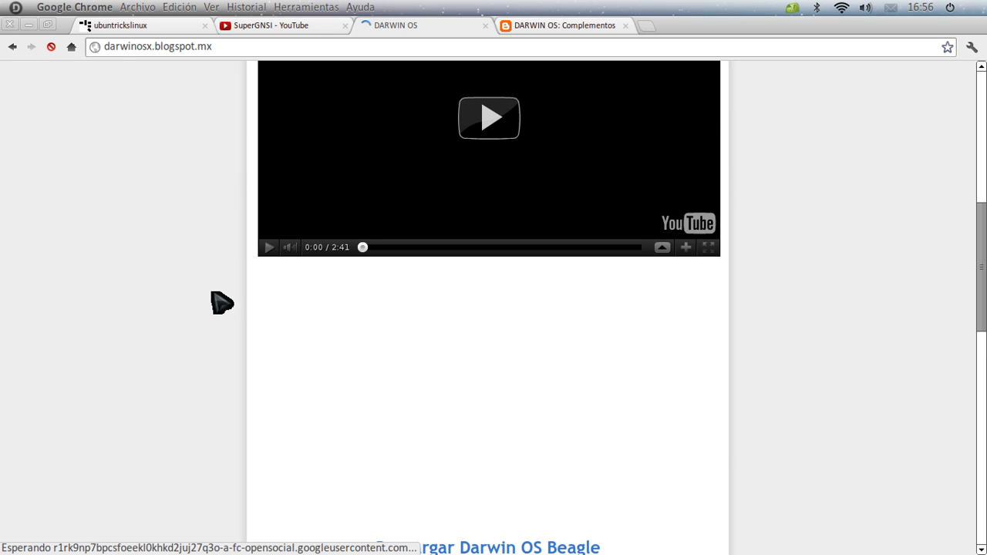
scroll(209, 309, down, 5)
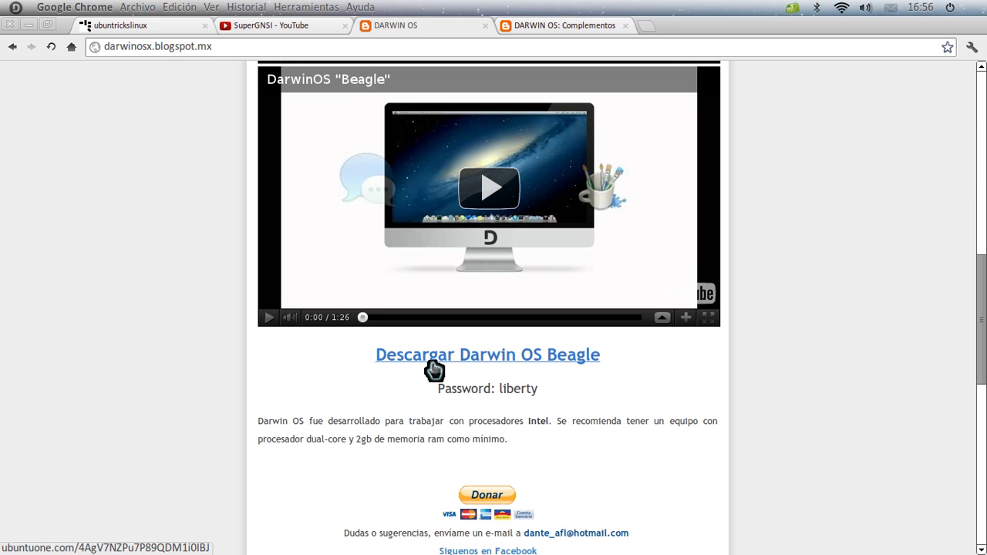
Show the Complementos page, and browse the home page of Deepin Software Center in a repositioned window before closing it.
click(564, 29)
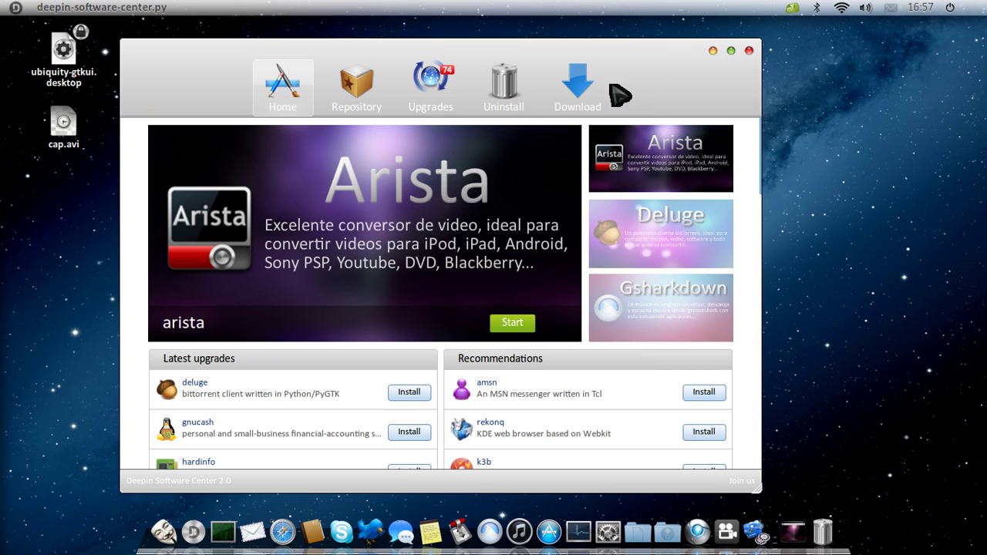
drag(568, 38, 673, 42)
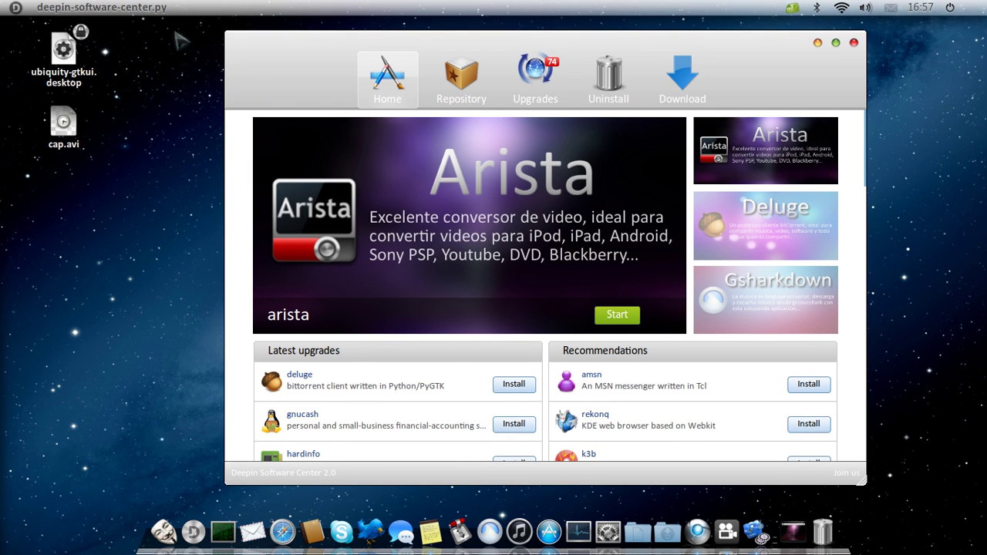
scroll(709, 316, down, 3)
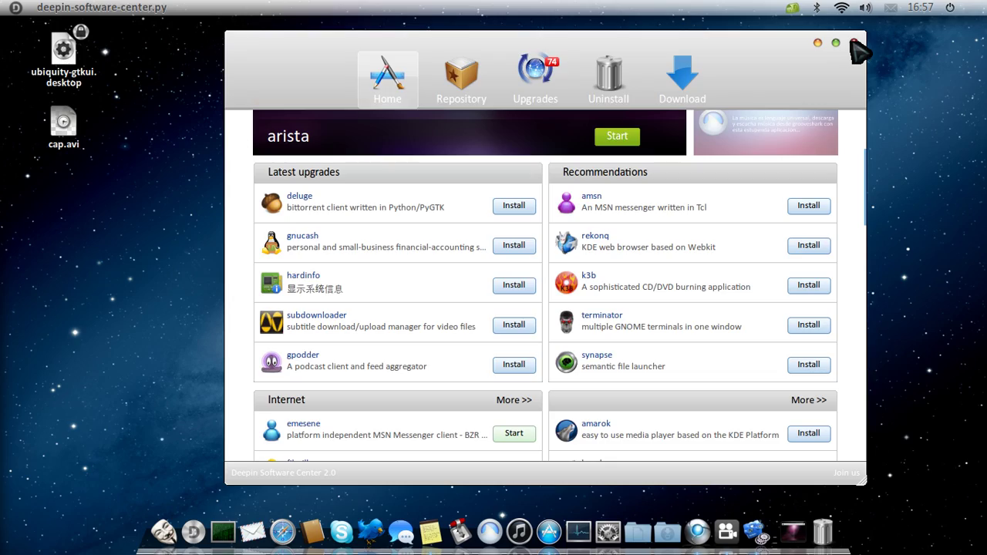
click(854, 43)
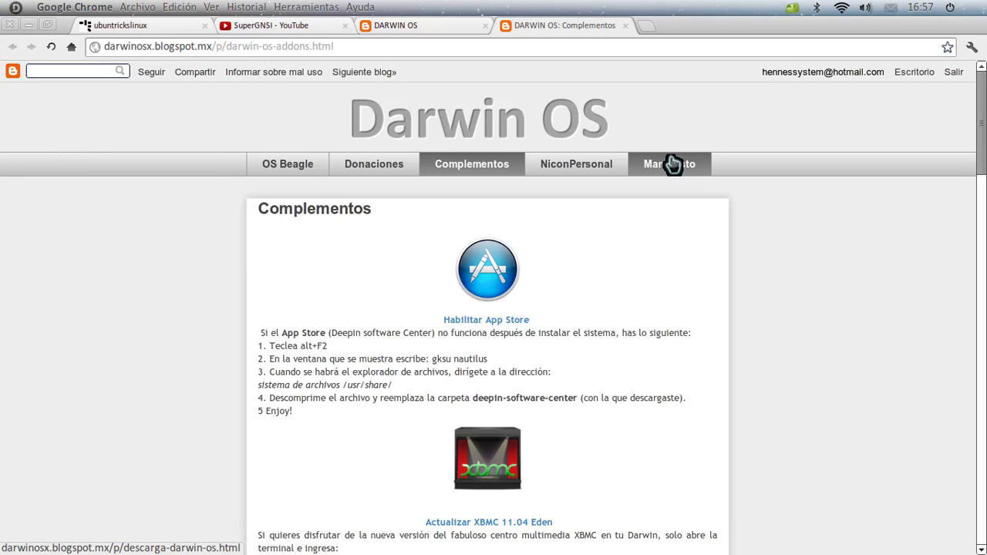
Show the overview of all four workspaces and return to the browser's workspace.
mouse_move(986, 0)
double_click(391, 370)
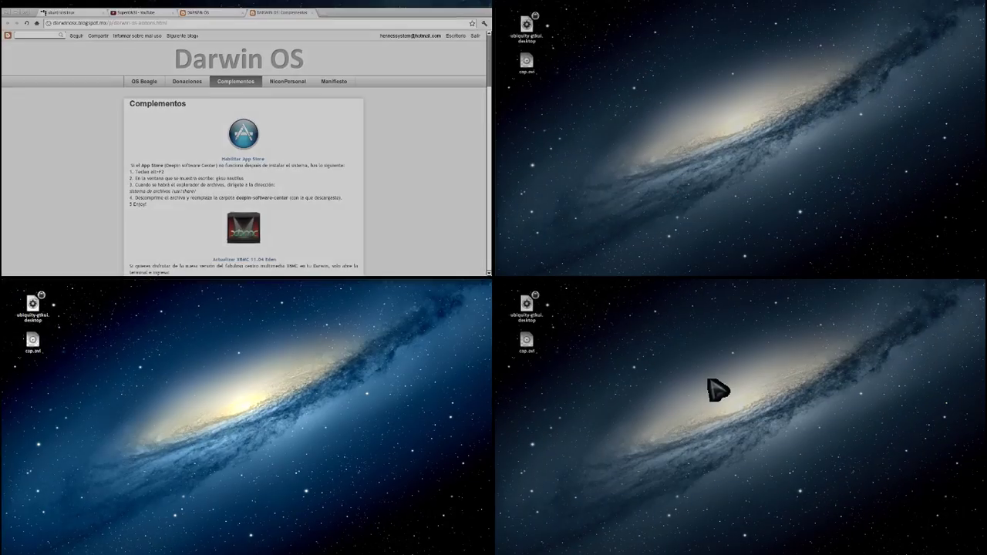
double_click(699, 398)
key(ctrl+alt+Up)
key(ctrl+alt+Left)
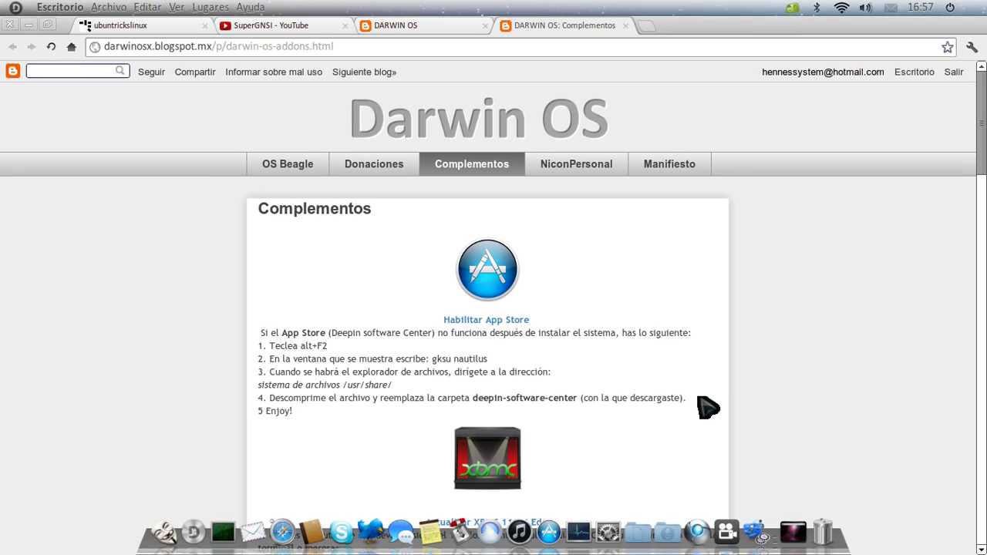
Open the Slingshot application launcher and browse its Herramientas del sistema, Internet, Oficina and Seguridad categories.
click(199, 525)
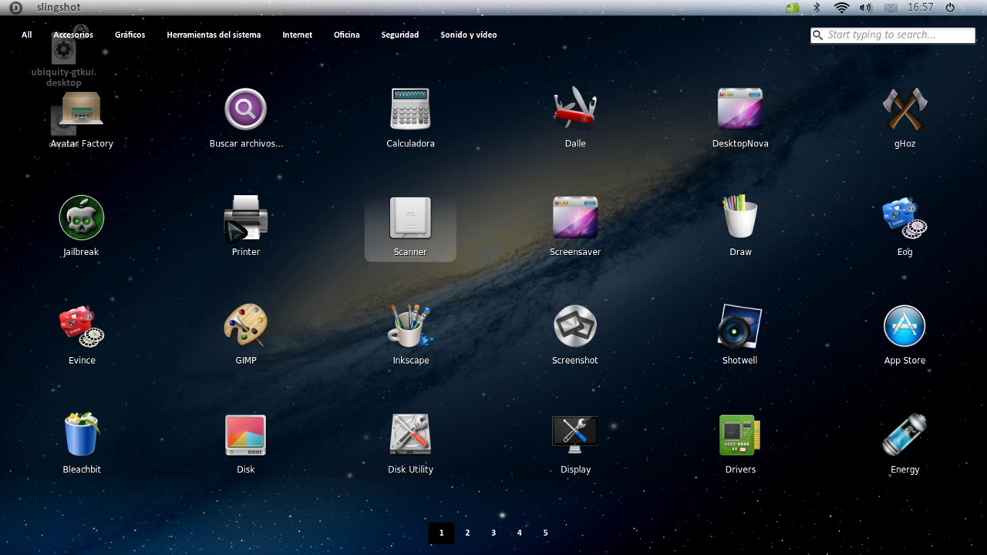
scroll(379, 337, down, 1)
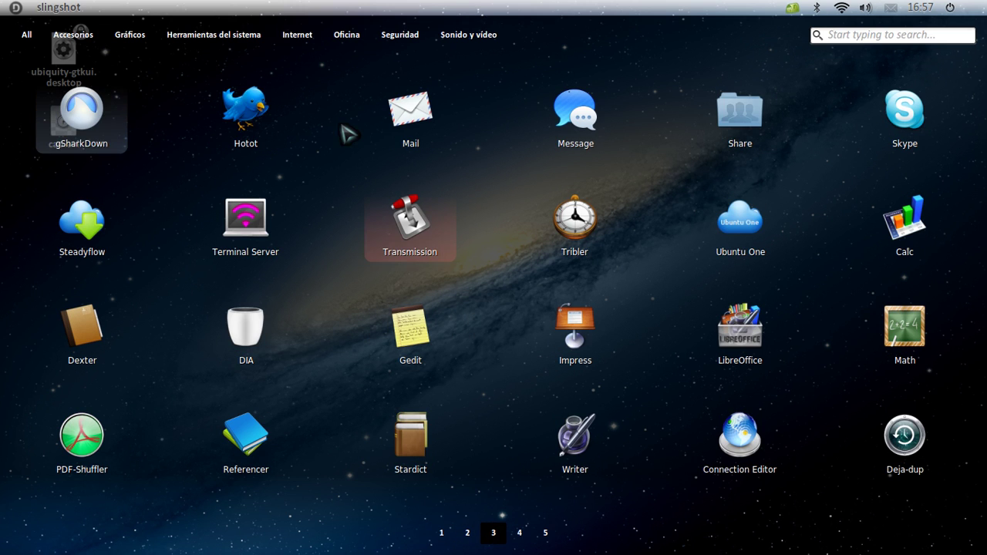
click(238, 35)
click(286, 36)
click(354, 36)
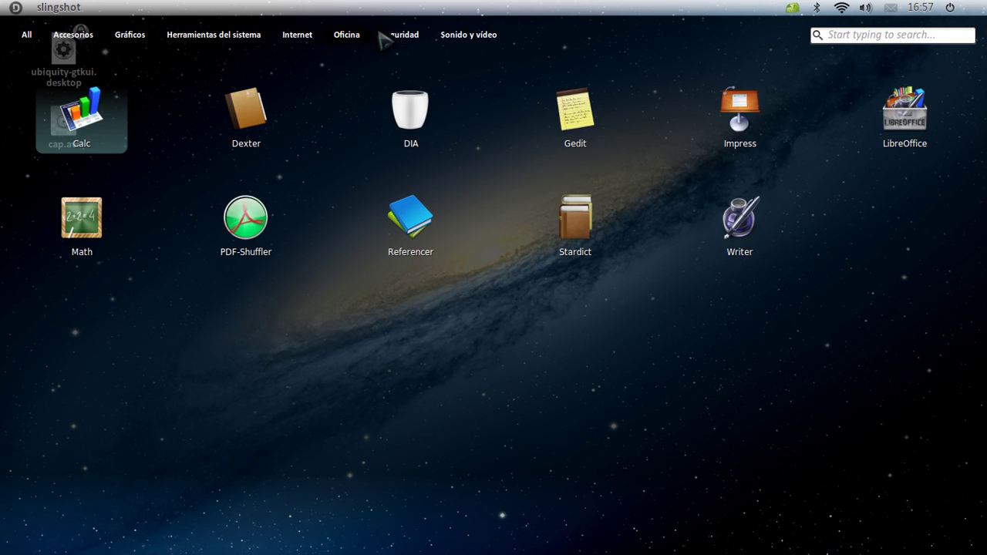
click(394, 32)
click(302, 33)
click(216, 37)
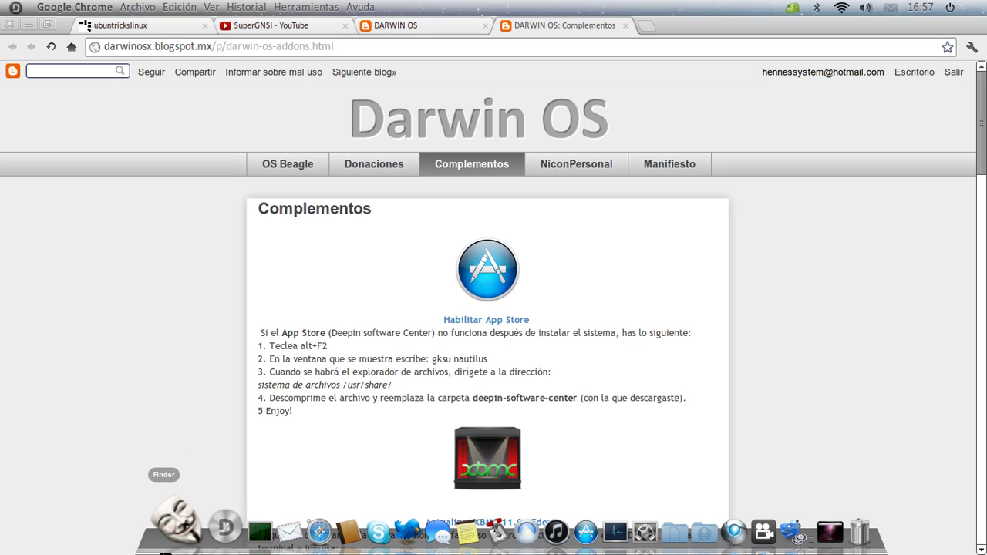
Reopen the Slingshot launcher, page through all installed applications, and close it.
click(192, 540)
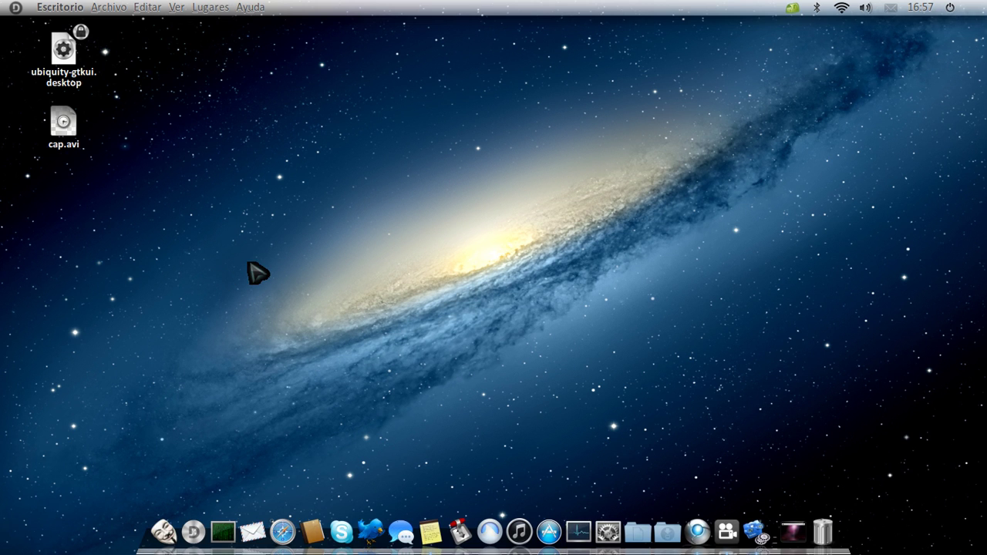
scroll(474, 332, down, 2)
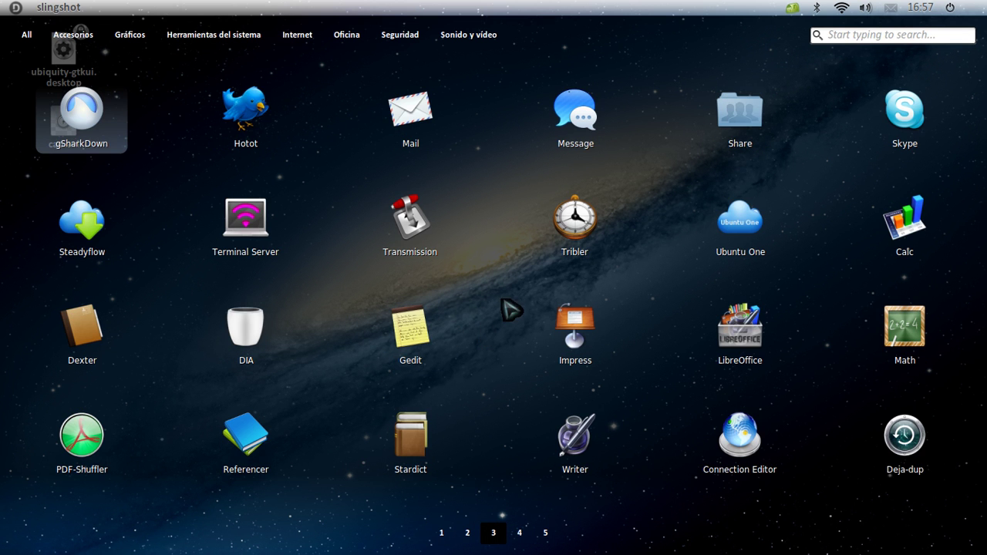
scroll(517, 316, down, 2)
scroll(513, 318, up, 4)
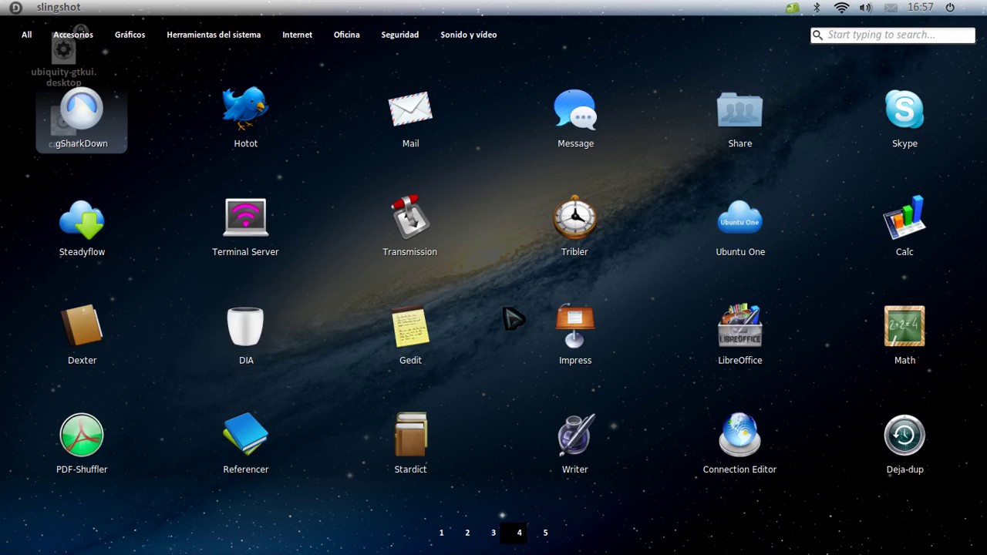
click(505, 310)
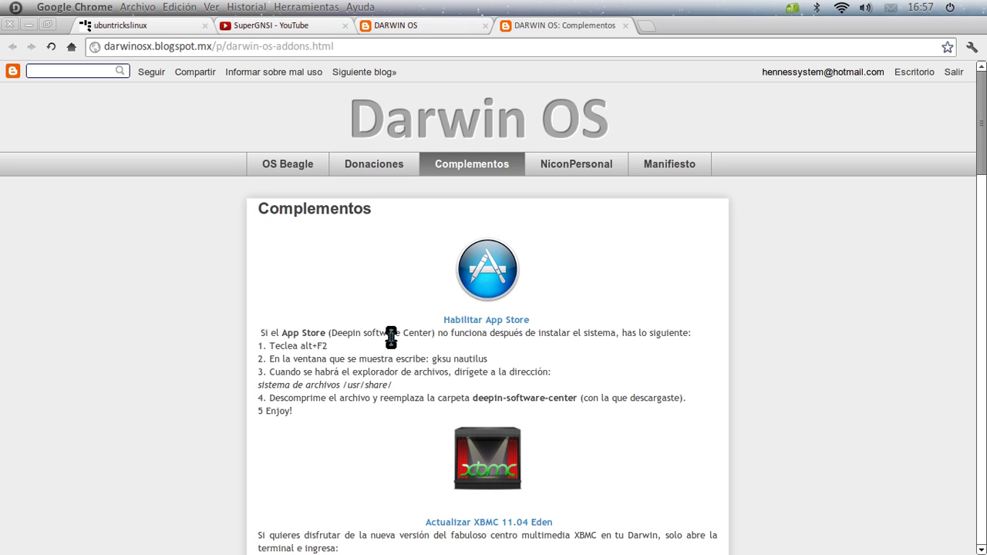
Show the DARWIN OS blog's home page, switch back to the ubuntrickslinux page, and minimise the browser.
click(434, 26)
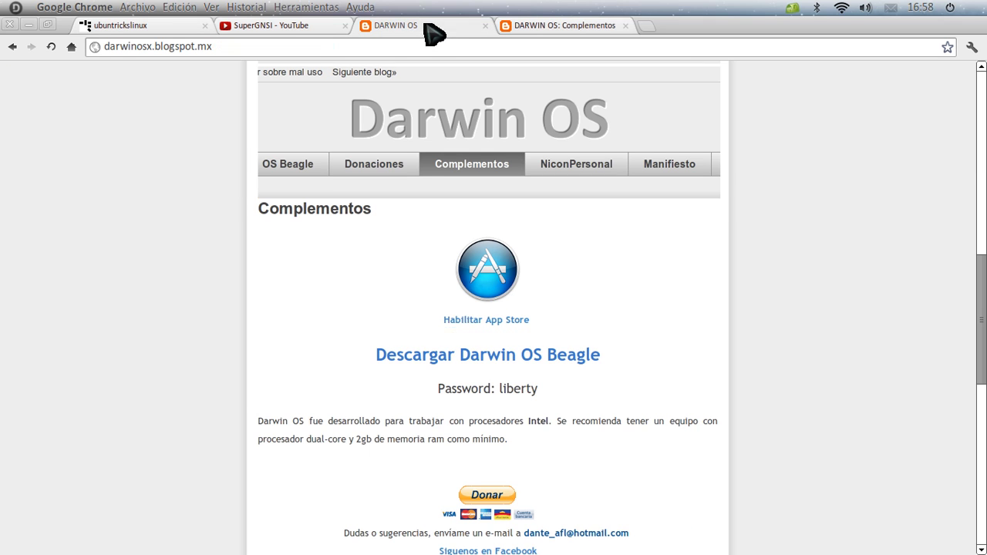
scroll(231, 338, up, 10)
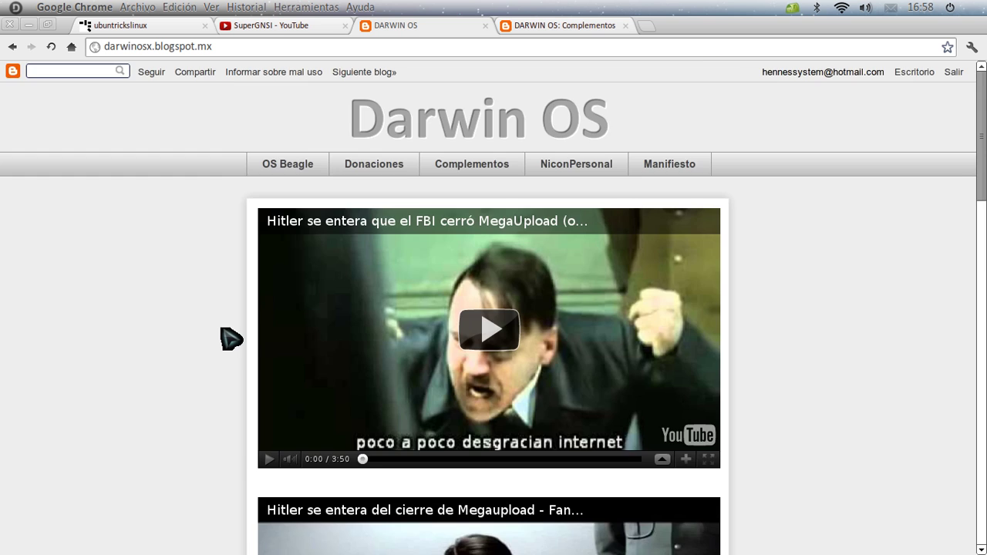
scroll(230, 333, down, 3)
scroll(230, 332, up, 3)
click(258, 28)
click(185, 26)
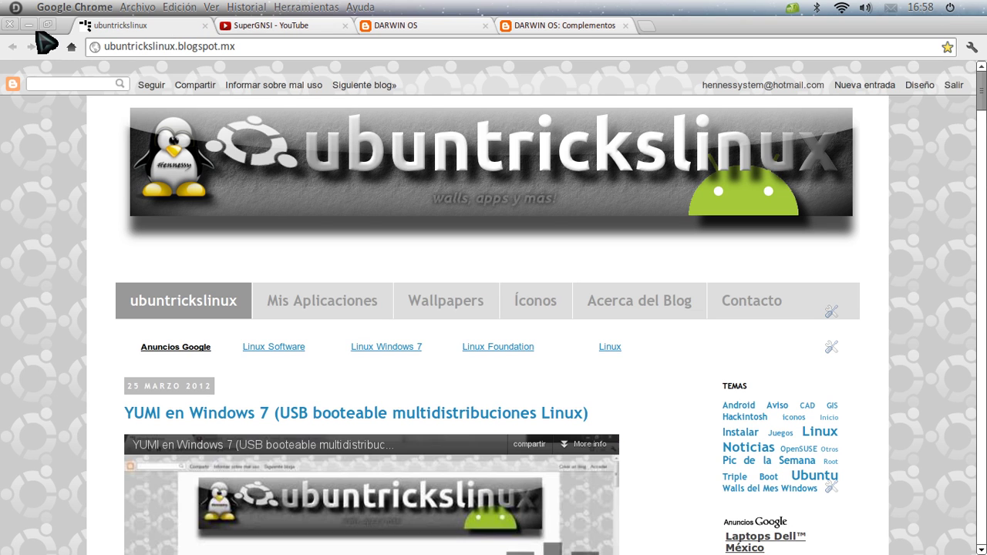
click(31, 27)
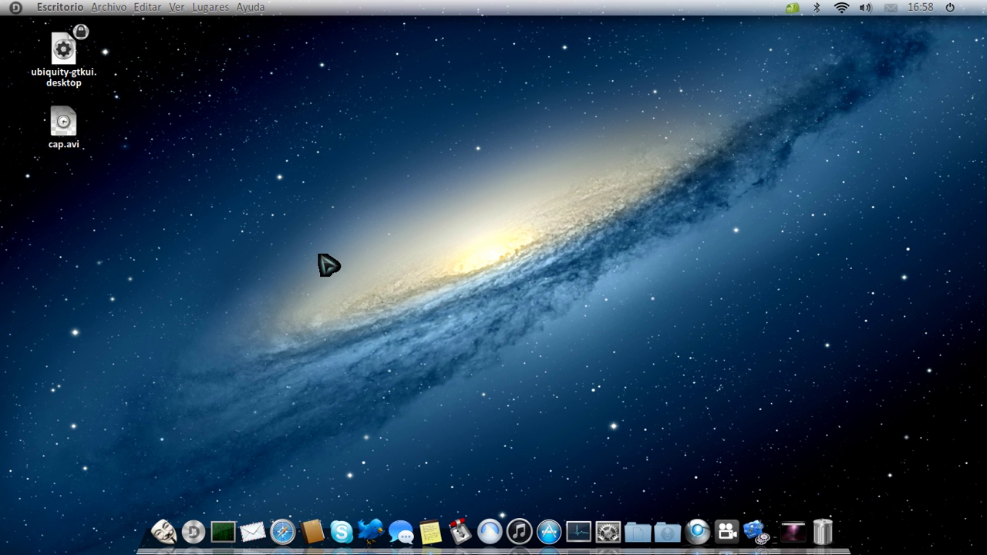
Look over the desktop's Lugares and Ayuda menus, and briefly bring up the browser before minimising it again.
click(208, 4)
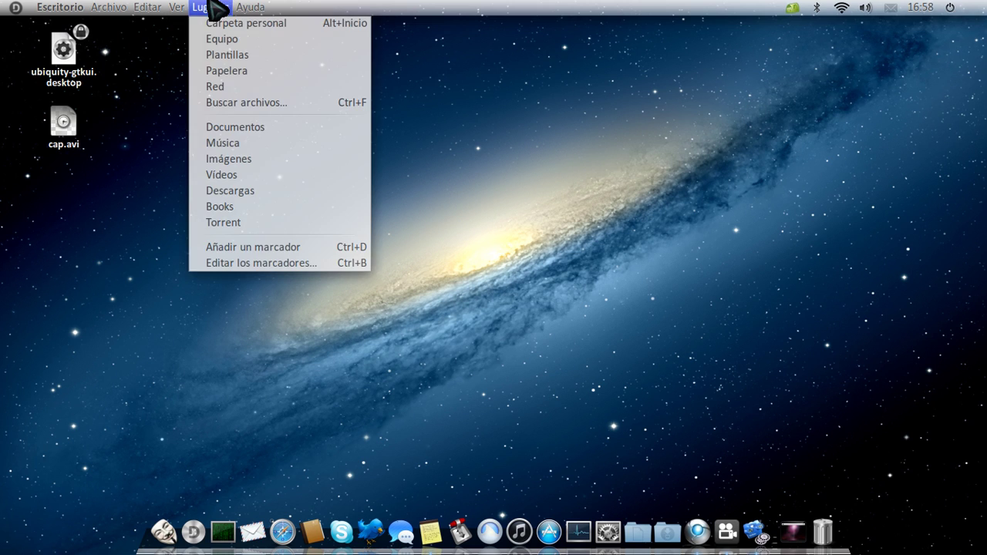
click(448, 386)
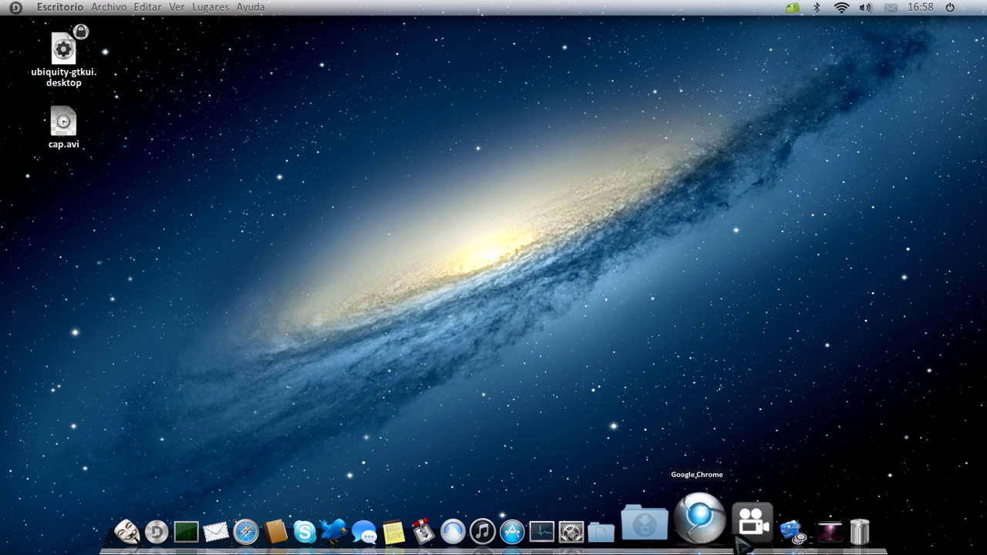
click(185, 4)
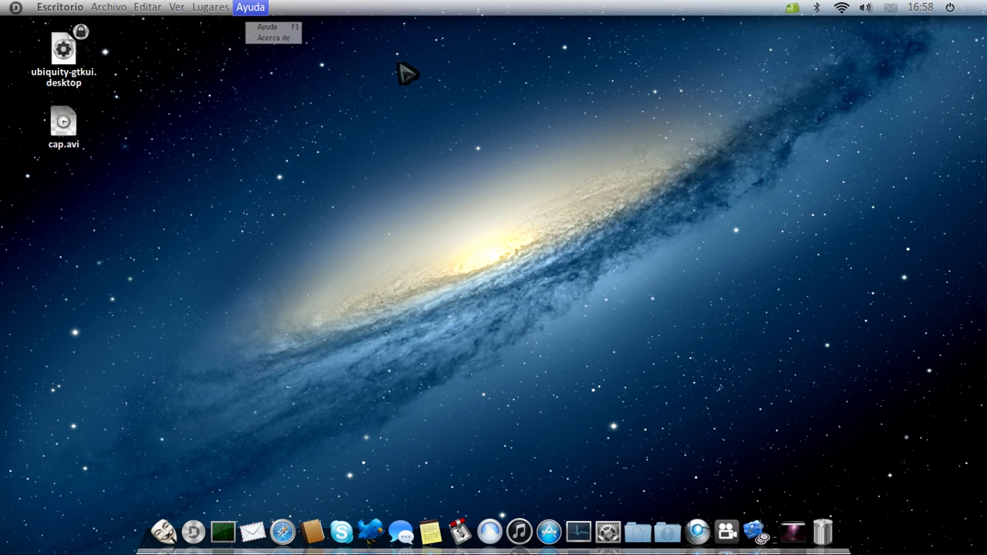
click(653, 154)
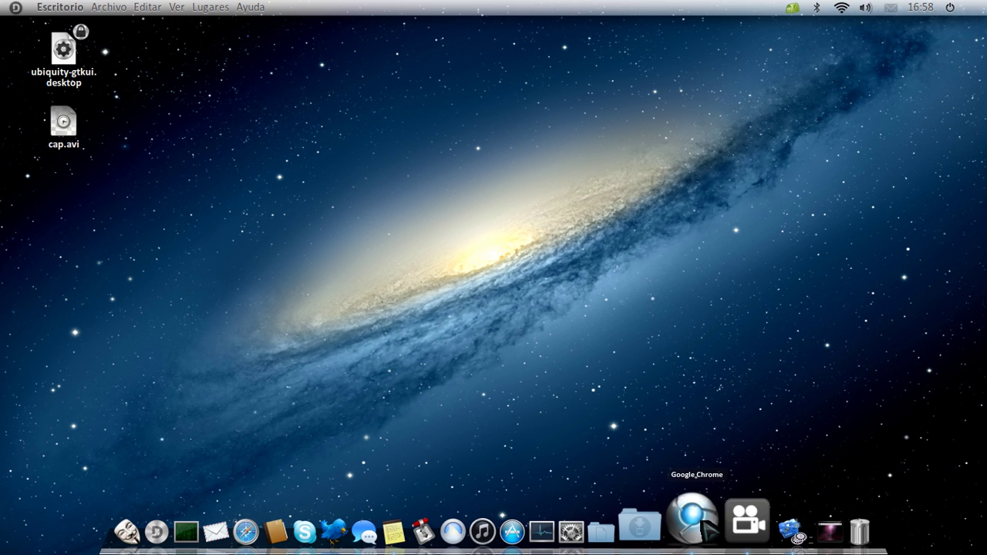
click(704, 526)
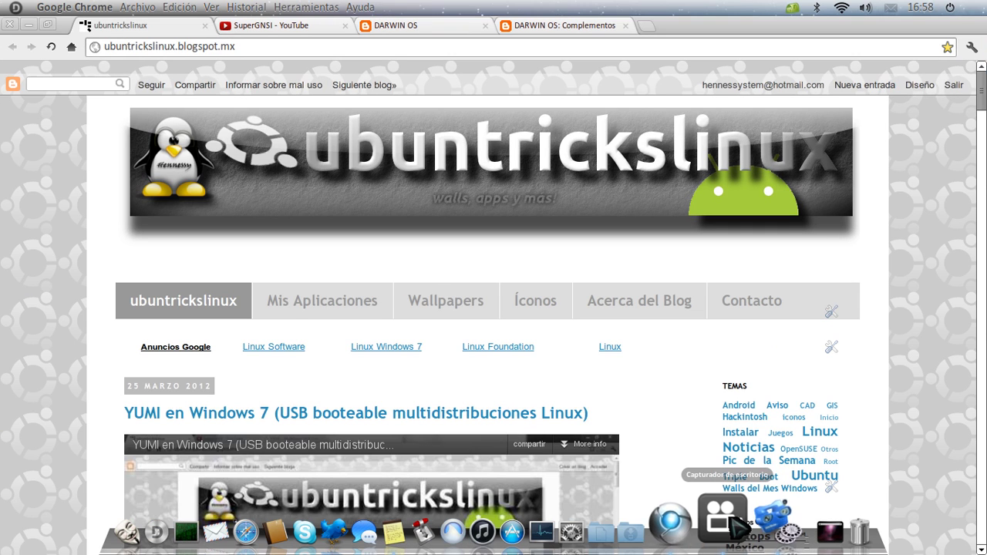
click(29, 24)
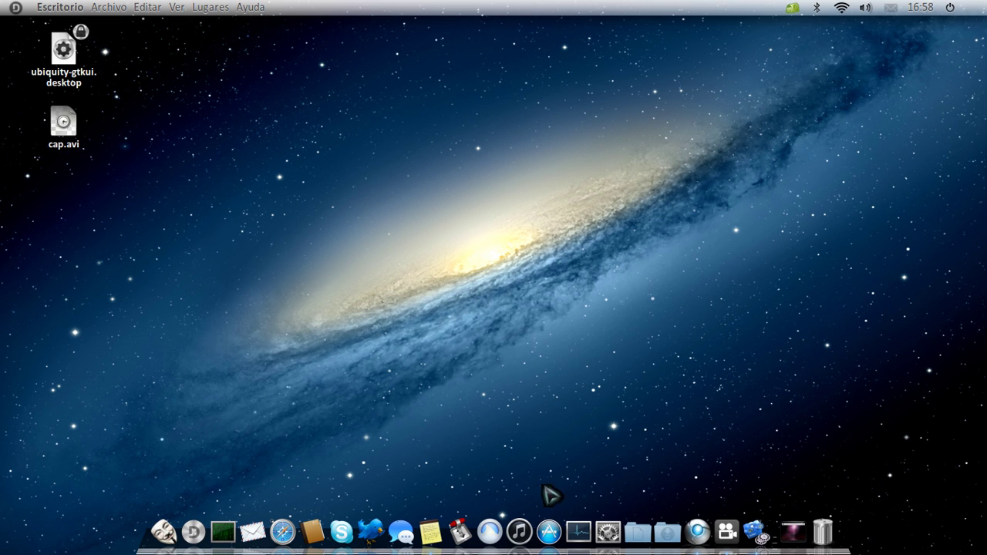
Start Deepin Software Center from the dock, authorising it with the account password.
click(549, 528)
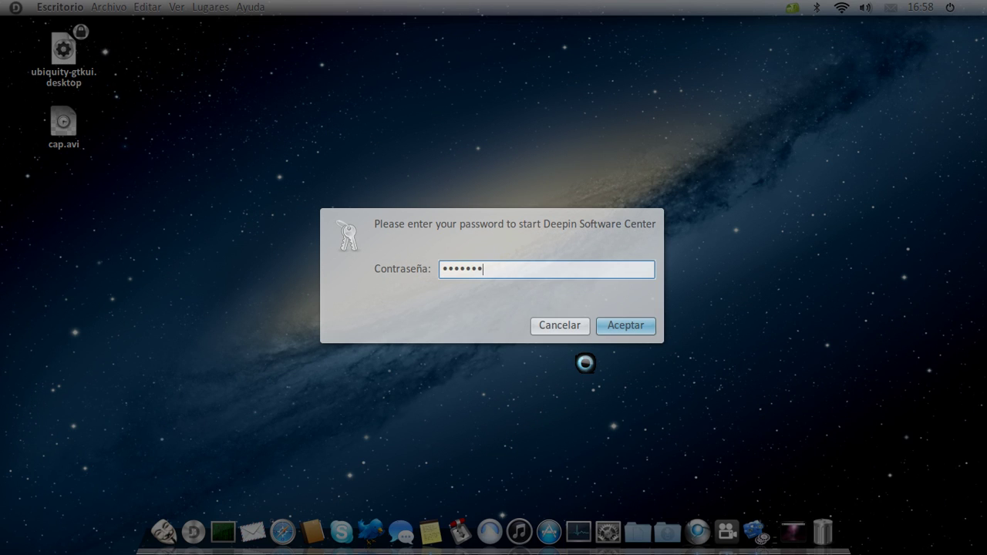
key(Return)
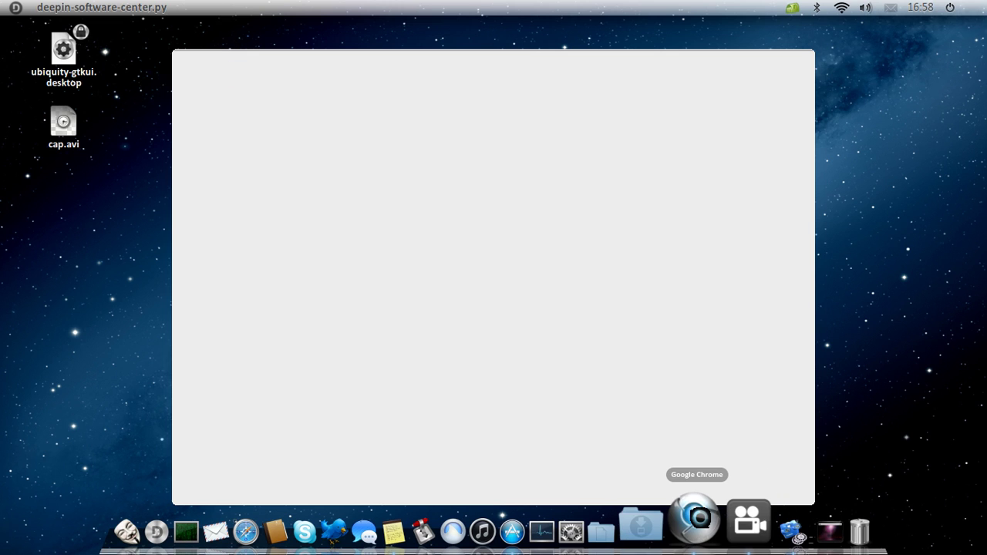
Switch to Chrome and examine the Complementos page's add-ons, from the App Store instructions down to the ChromeOS wallpapers.
click(697, 518)
click(578, 26)
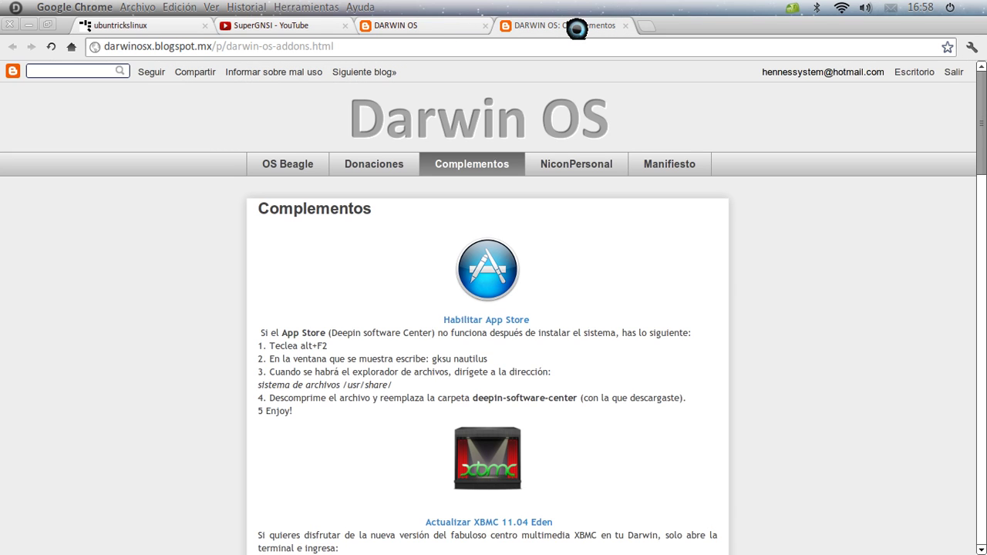
scroll(242, 249, down, 5)
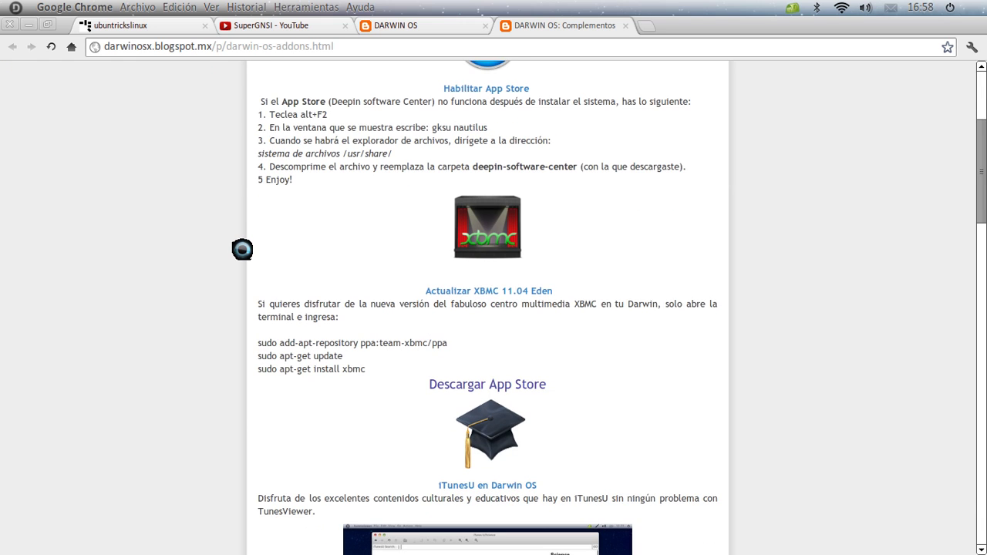
scroll(516, 221, up, 1)
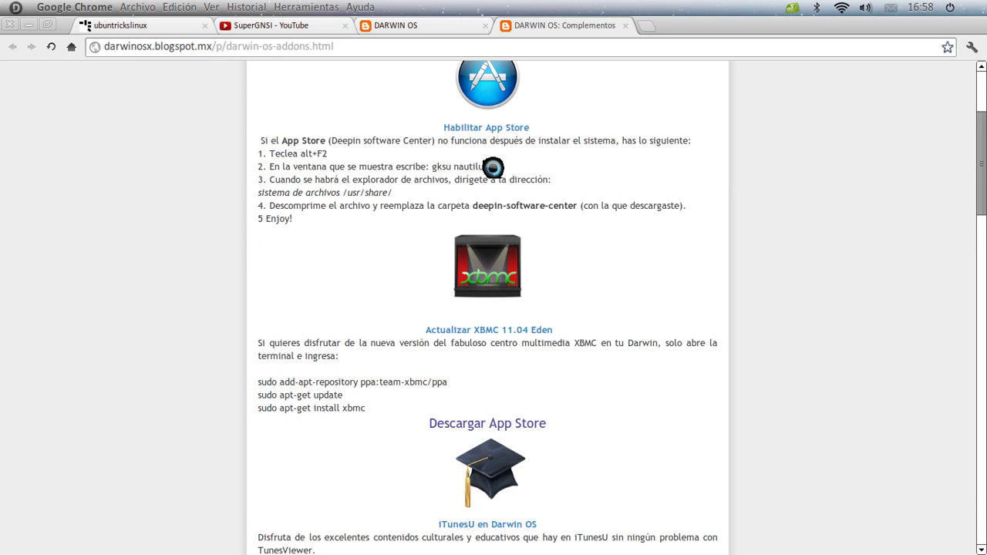
scroll(563, 283, down, 2)
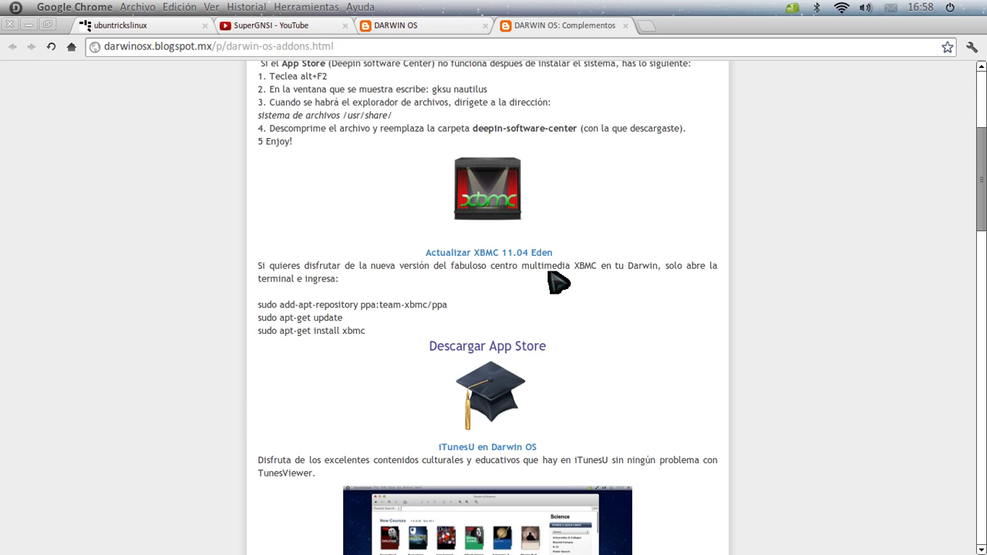
scroll(552, 282, down, 8)
scroll(553, 284, down, 15)
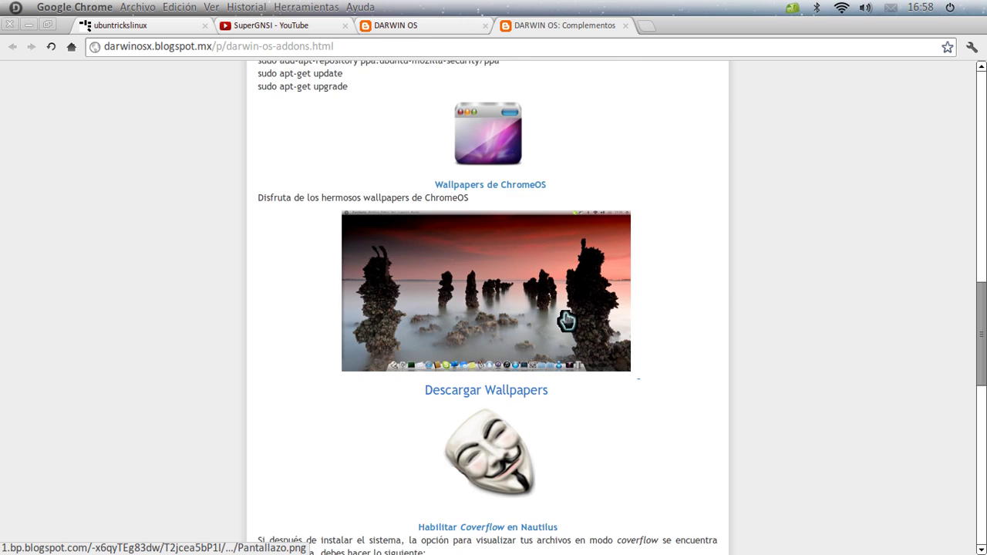
scroll(586, 284, up, 20)
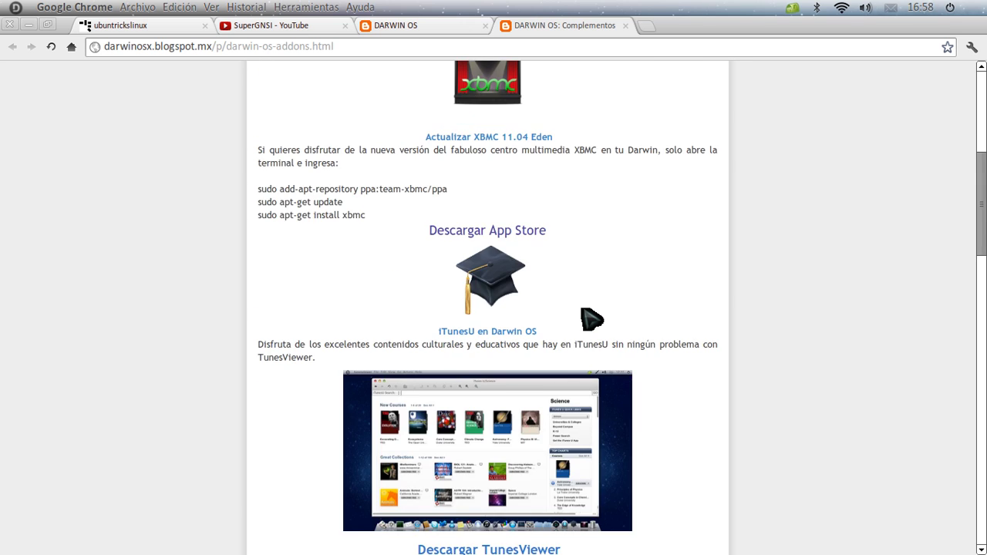
Return to the ubuntrickslinux page, minimise the browser, and close Deepin Software Center.
click(441, 26)
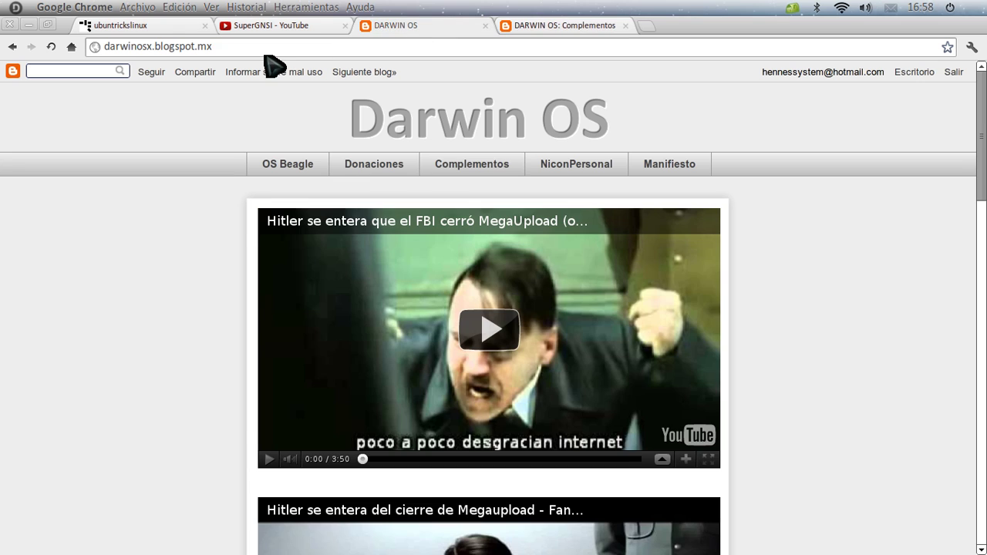
click(176, 25)
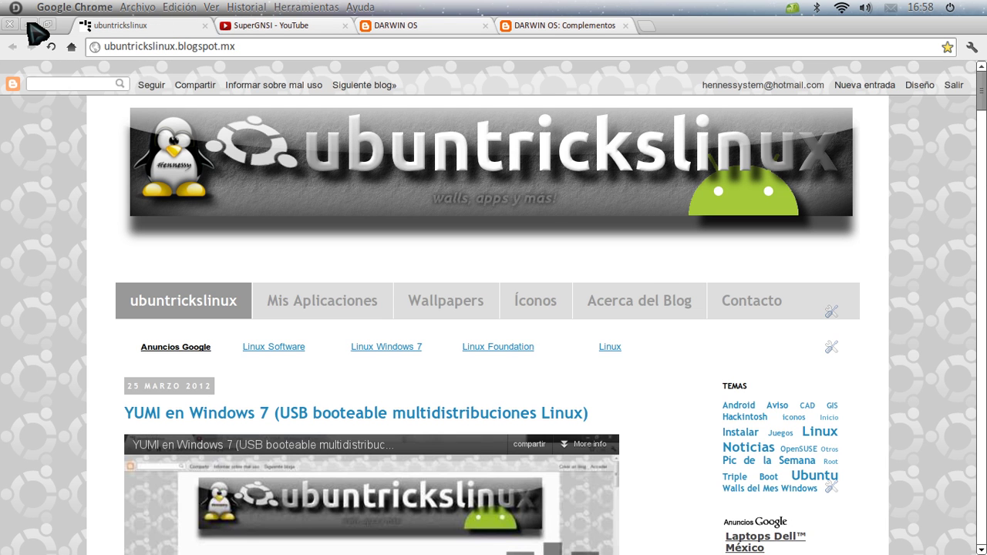
click(27, 26)
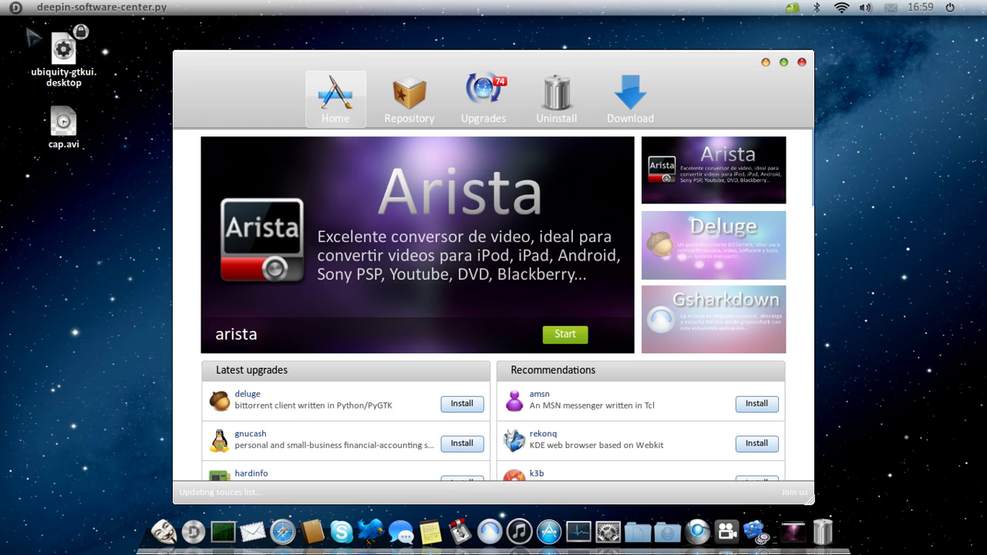
click(802, 63)
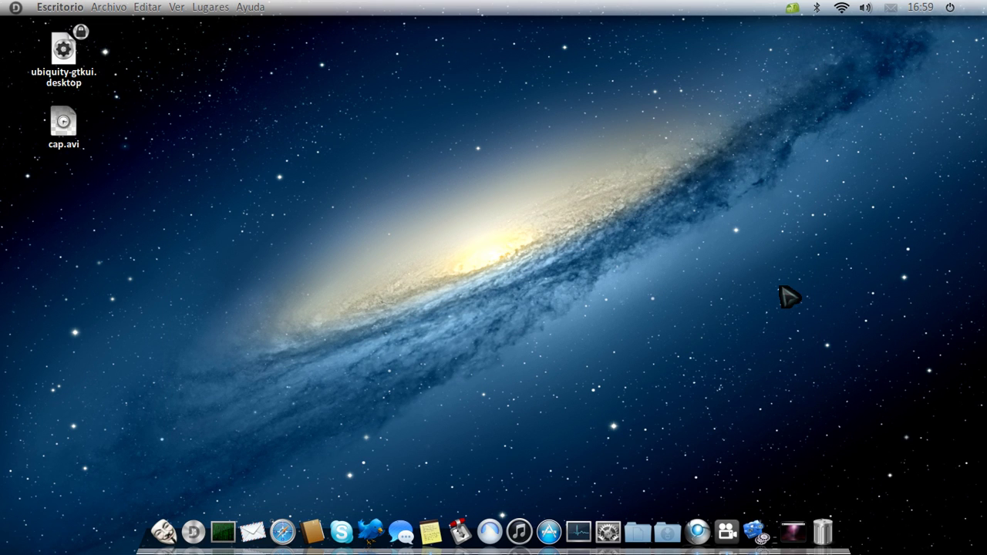
Open the system monitor and magnify the Ubuntu version, Linux kernel, GNOME and hardware lines of its system information.
click(569, 521)
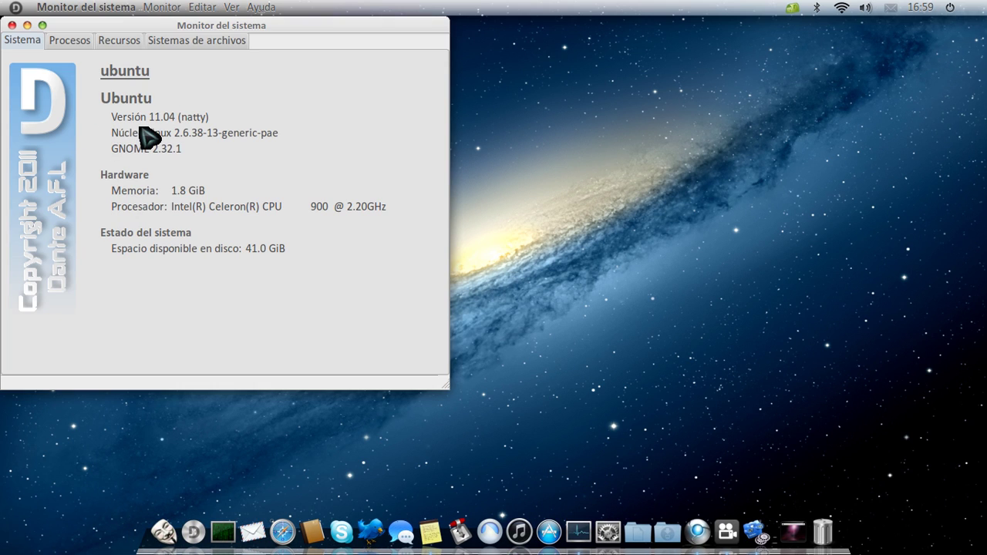
key(super+m)
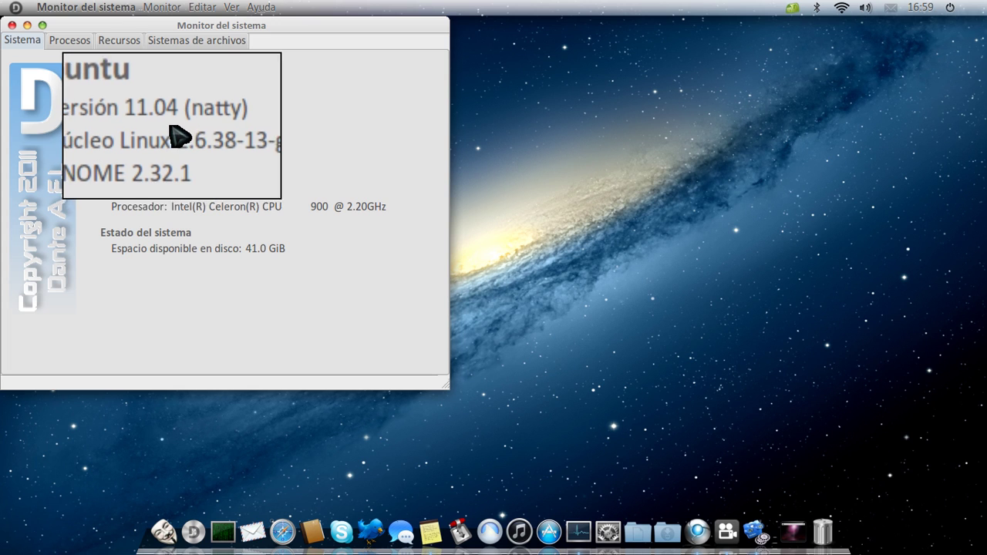
scroll(173, 142, down, 3)
scroll(185, 138, up, 1)
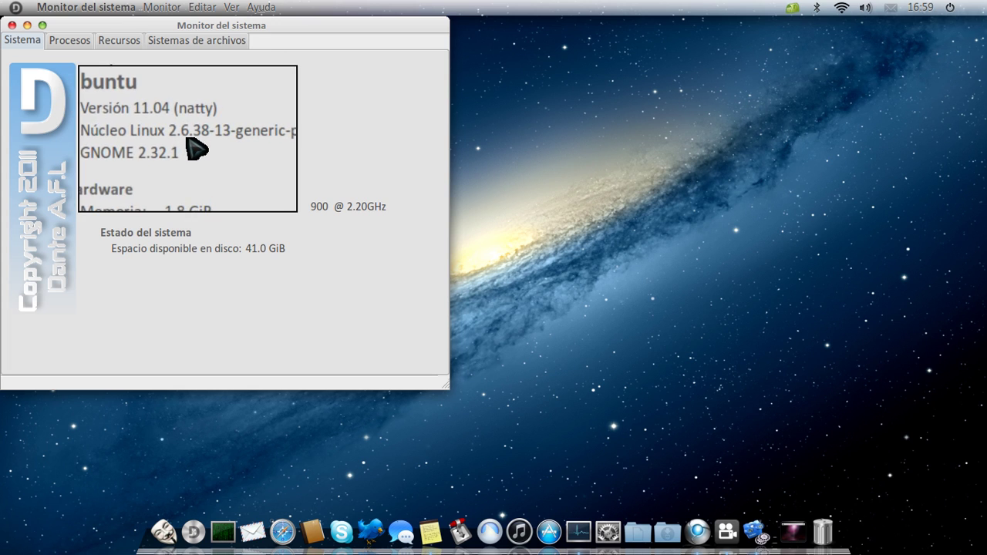
scroll(187, 140, down, 1)
scroll(160, 156, up, 2)
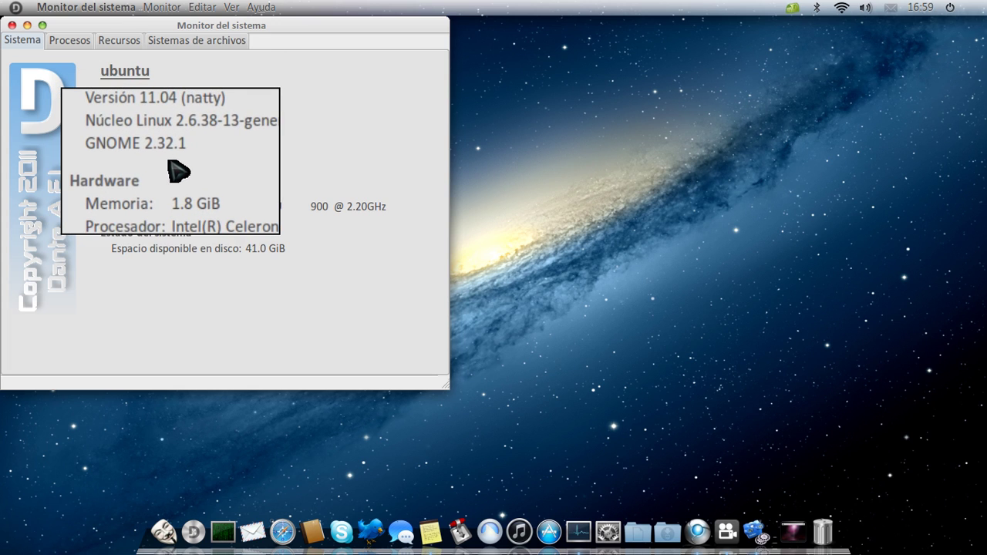
scroll(171, 166, down, 1)
key(super+m)
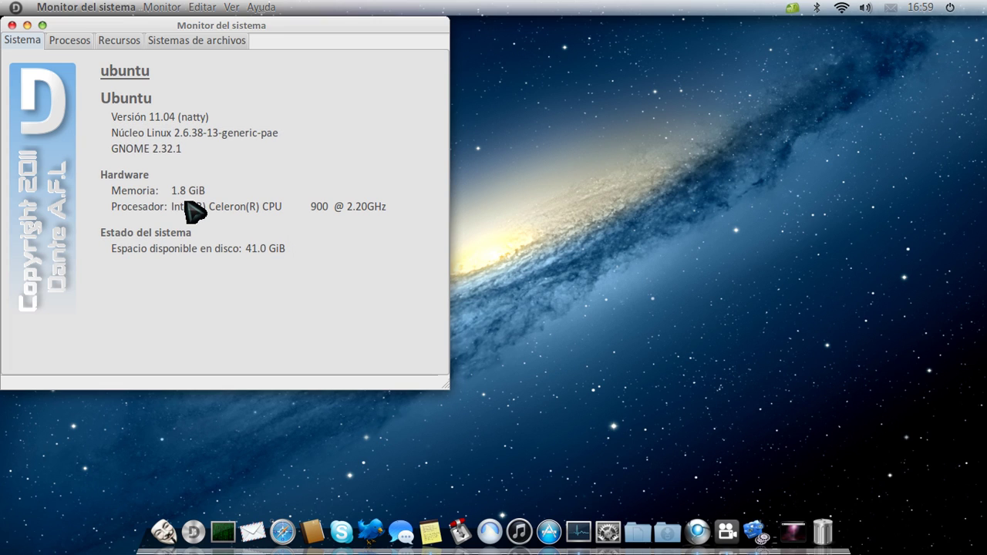
Magnify the memory and processor details in the system monitor, and close its window.
scroll(187, 202, up, 4)
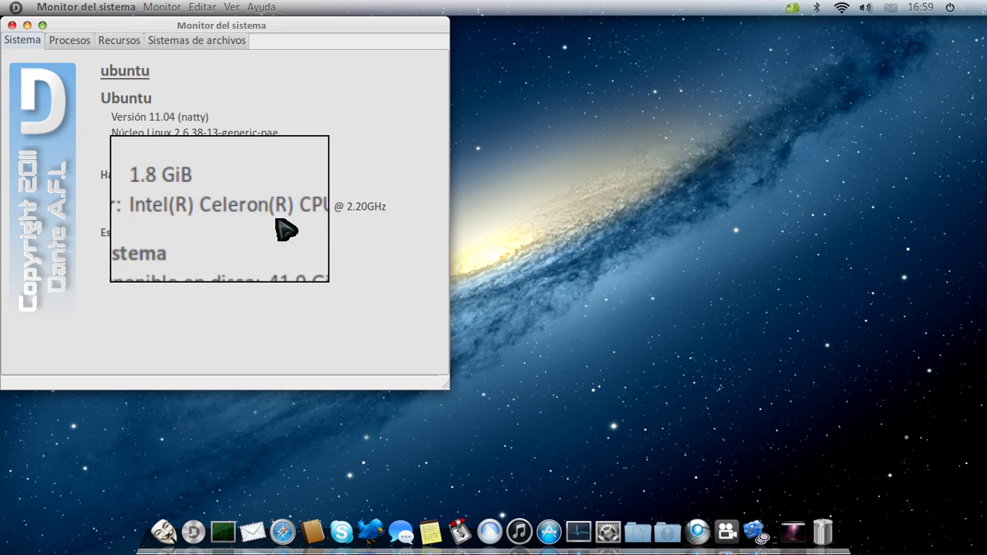
scroll(284, 221, down, 3)
scroll(324, 219, down, 1)
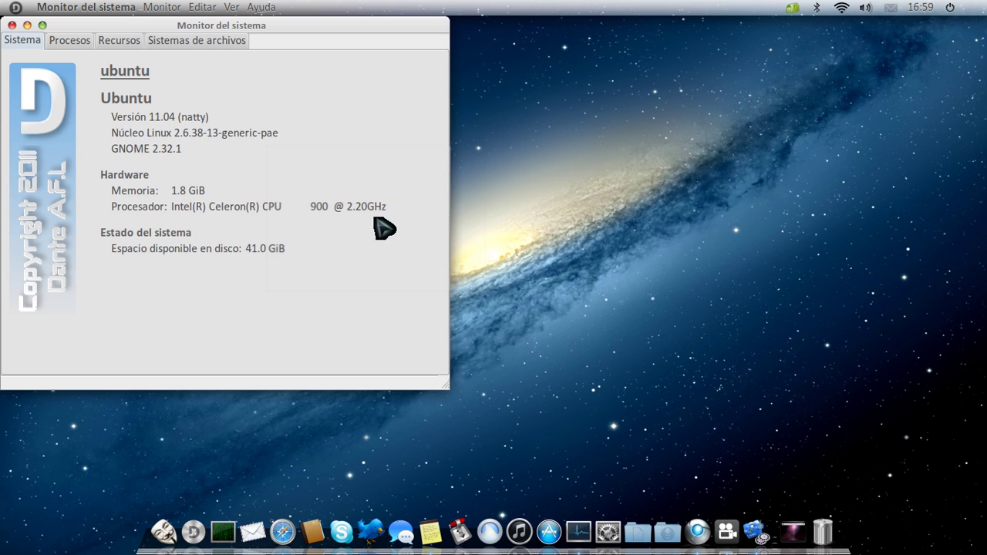
click(11, 25)
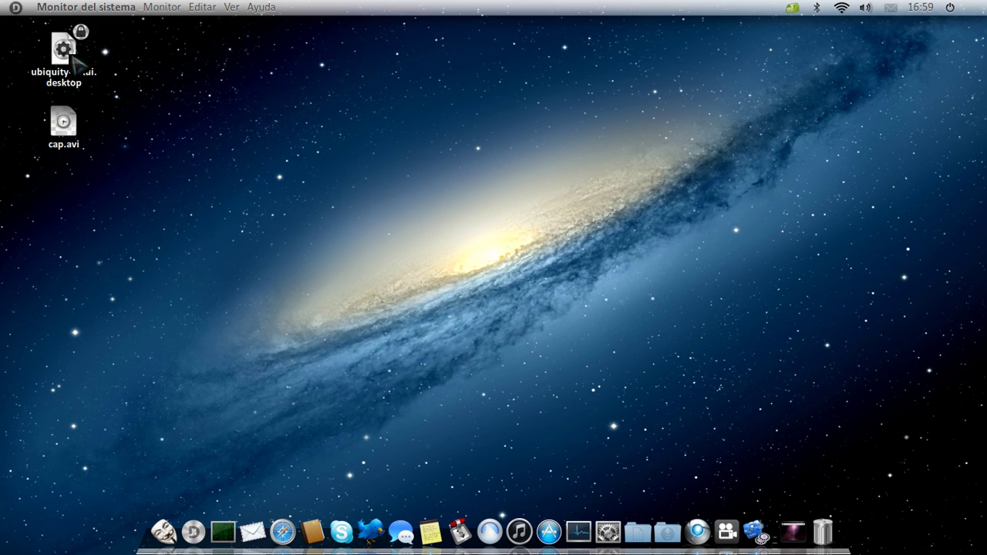
drag(426, 147, 266, 241)
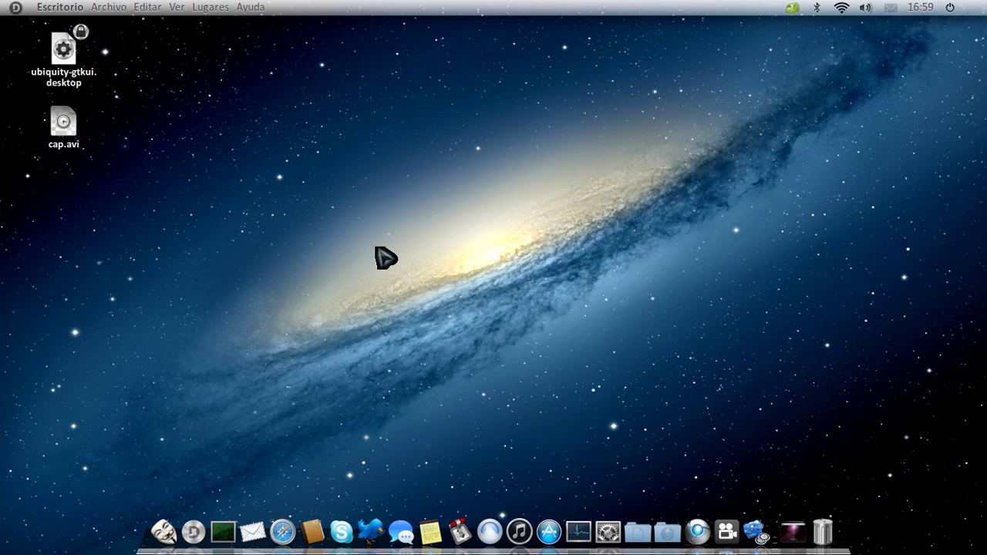
Restore Chrome, browse the ubuntrickslinux blog's latest posts, return to the page's start, and minimise the browser.
click(698, 533)
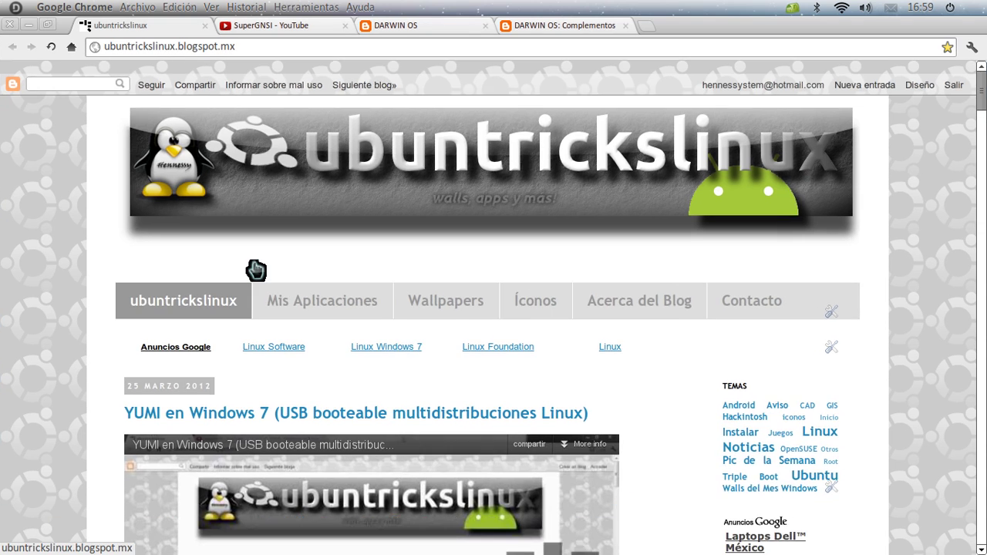
scroll(93, 418, down, 10)
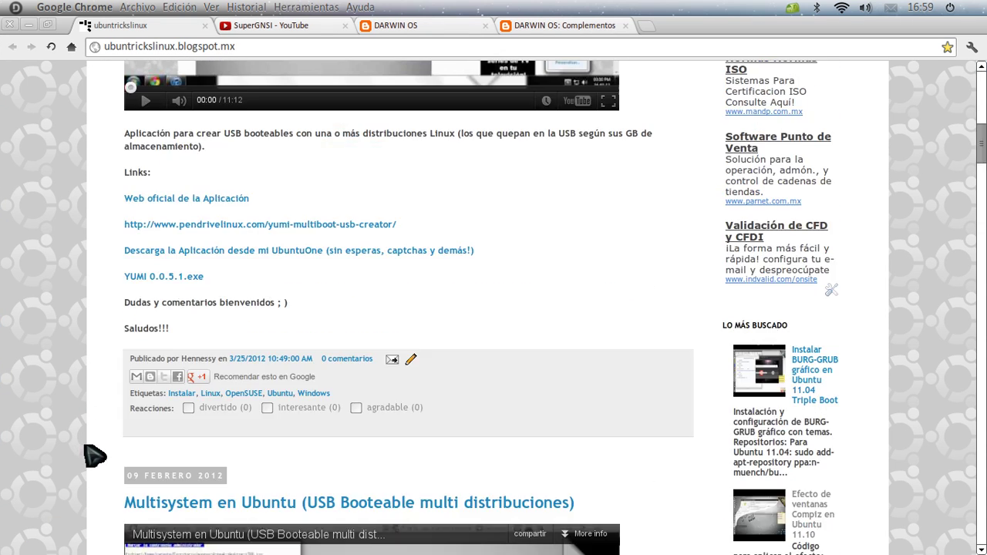
scroll(99, 449, down, 3)
scroll(98, 449, up, 15)
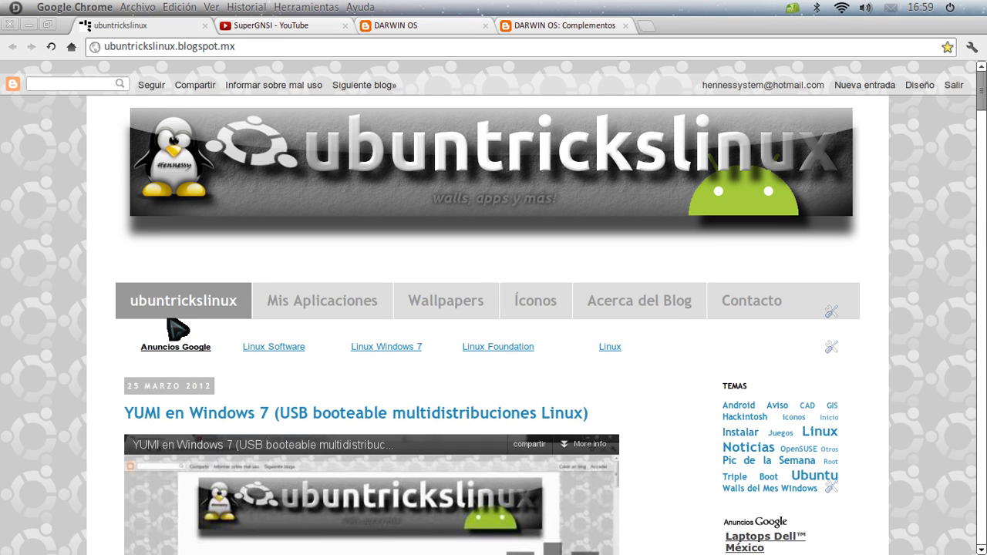
click(27, 24)
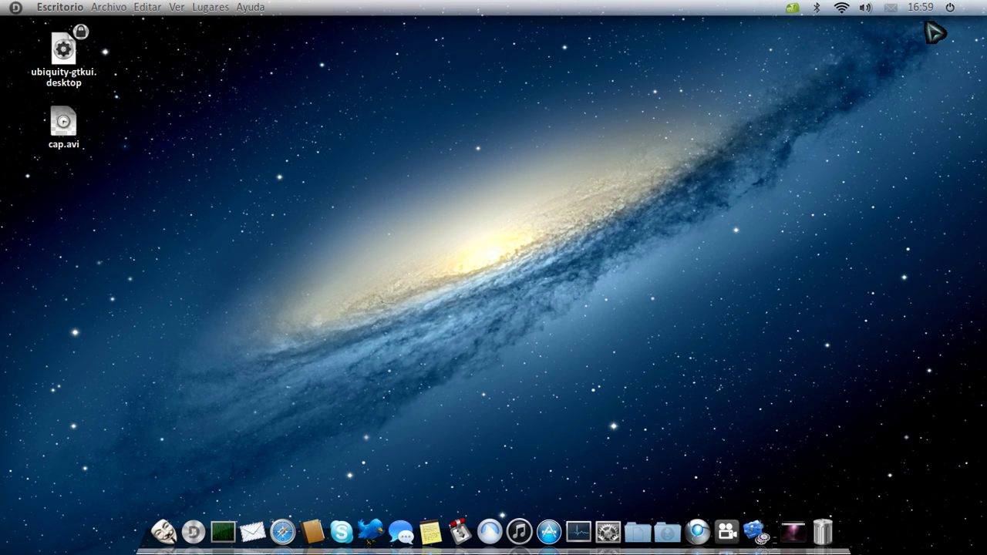
Open the Centro de control system settings window.
click(949, 8)
click(898, 182)
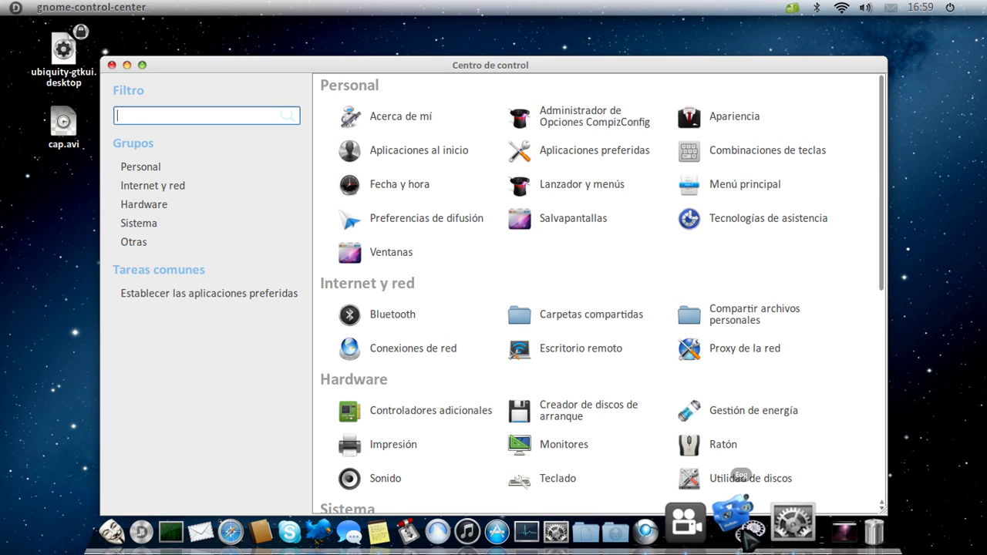
click(772, 539)
click(773, 539)
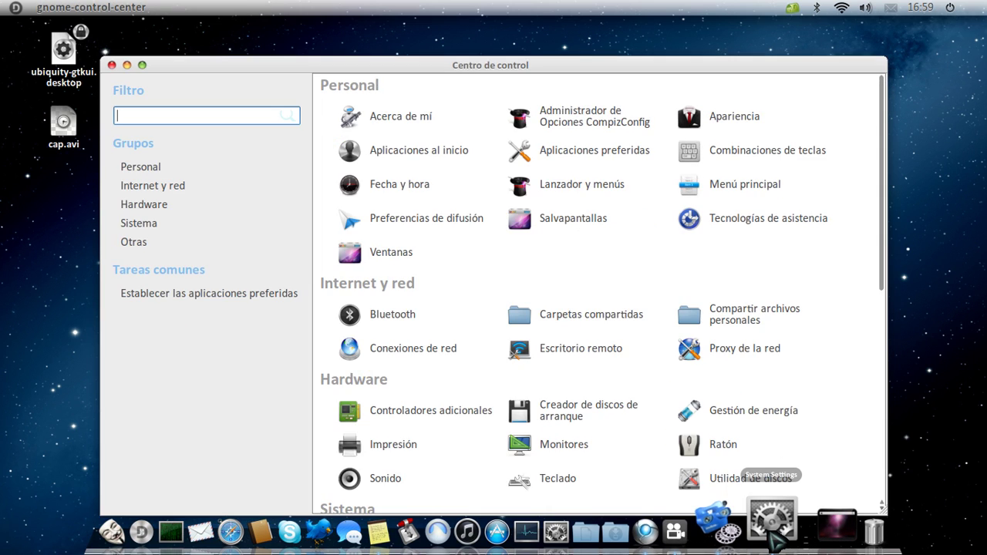
click(772, 538)
click(769, 532)
Show the overview of the four workspaces and return to the one holding the Centro de control window.
mouse_move(985, 2)
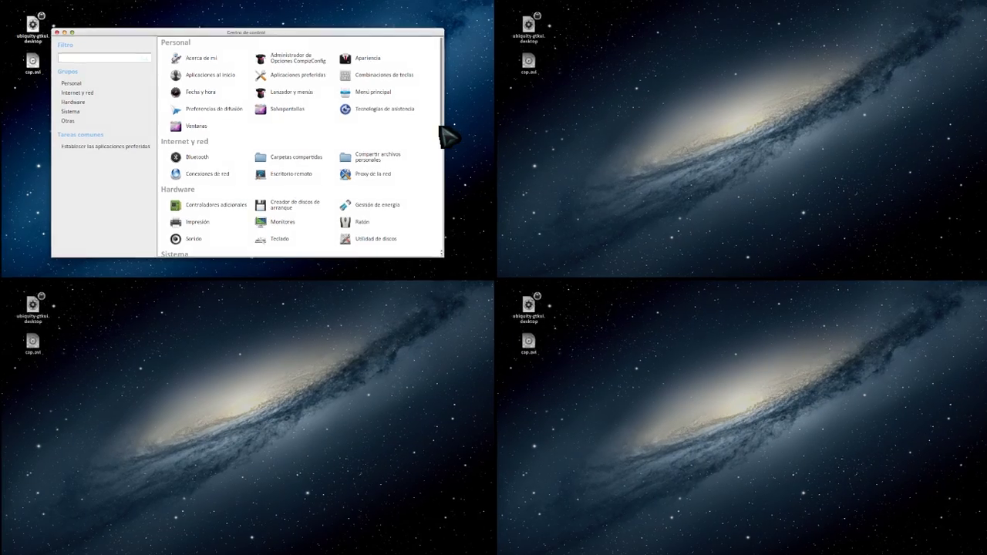
double_click(440, 128)
key(super+e)
key(super+e)
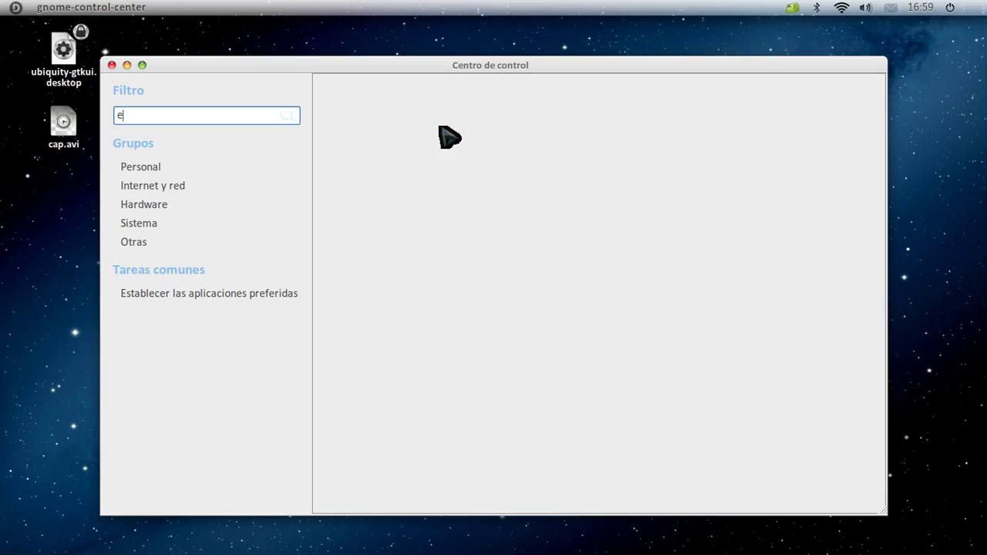
Look through the Sistema and Otras sections of Centro de control, clear its filter, and close the window.
scroll(450, 136, down, 10)
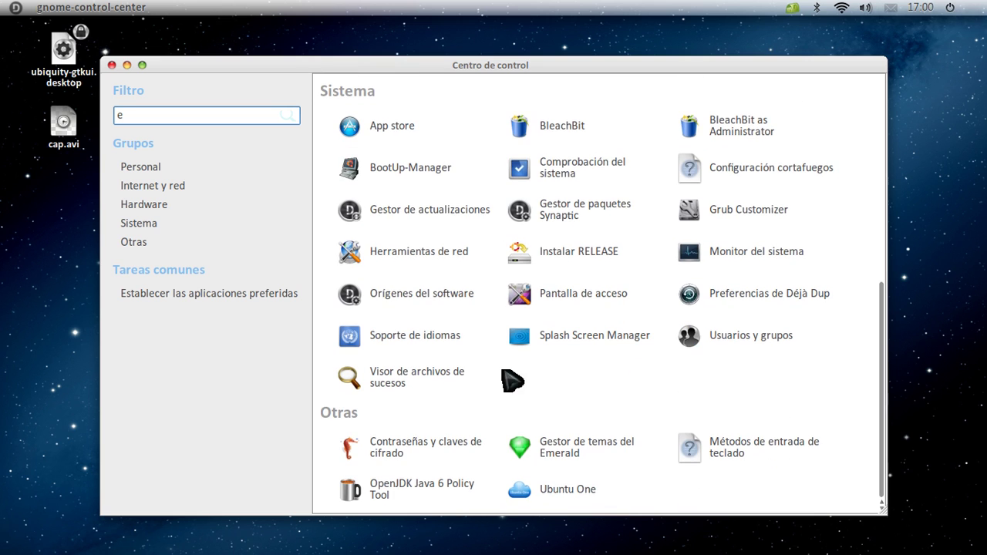
scroll(489, 397, up, 5)
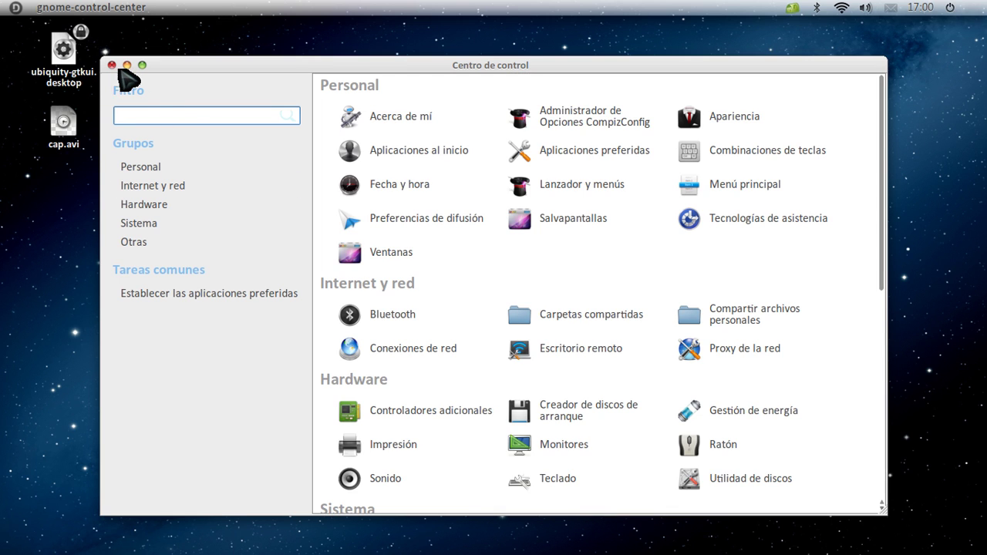
click(112, 65)
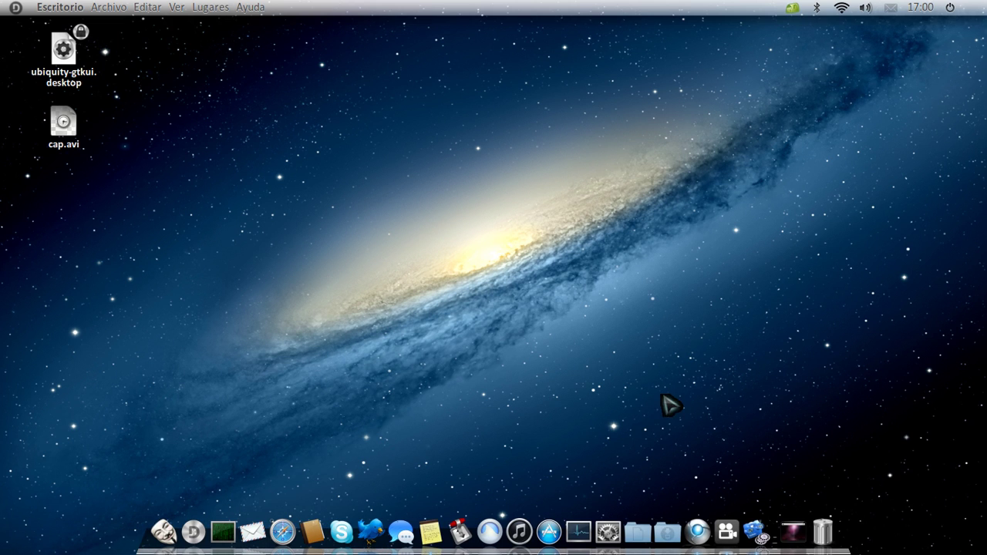
Restore Google Chrome and magnify the ubuntrickslinux.blogspot.mx address.
click(699, 532)
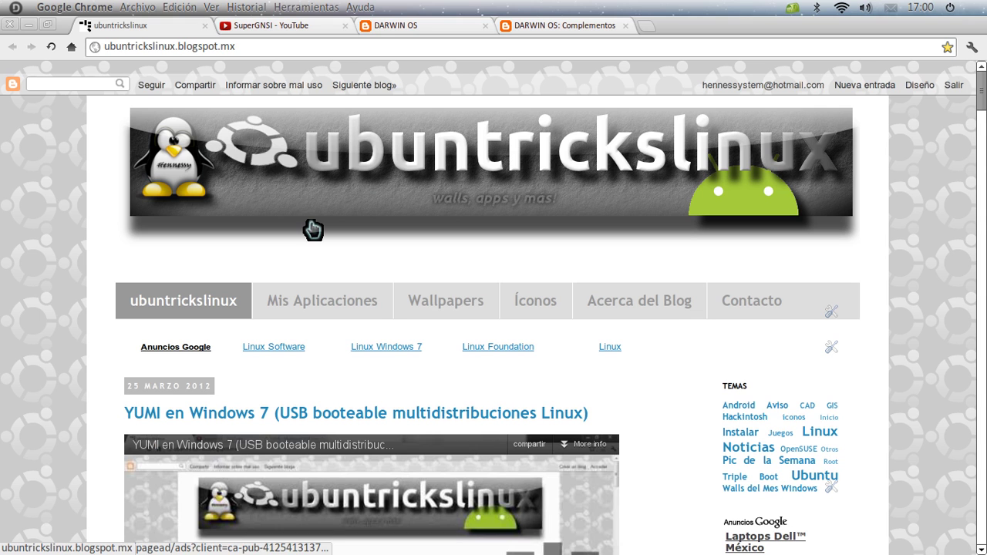
scroll(208, 143, up, 2)
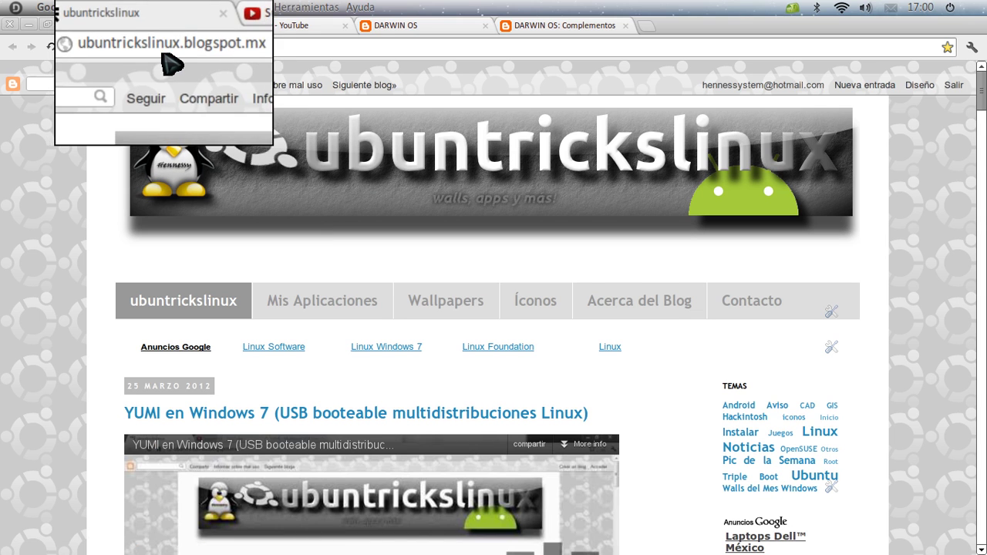
key(super+m)
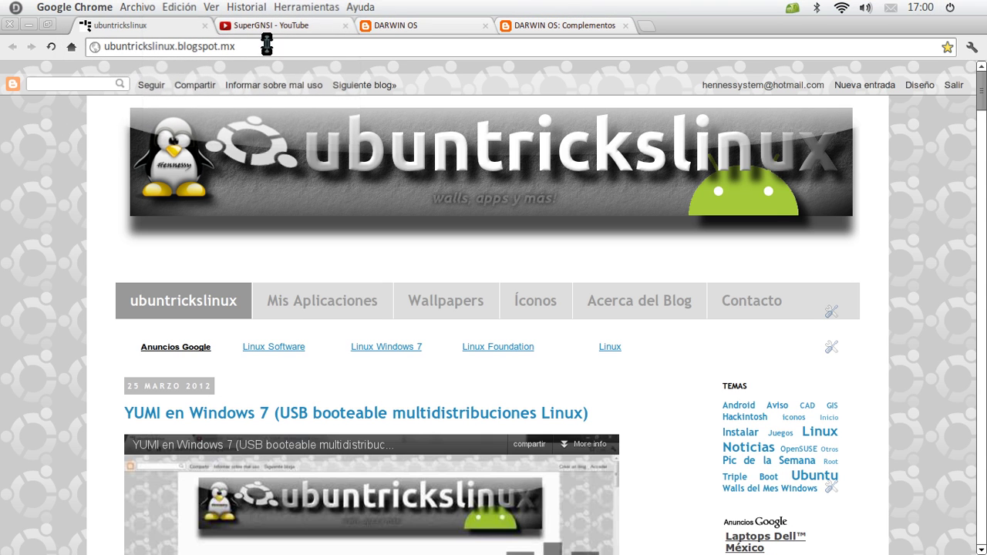
click(272, 25)
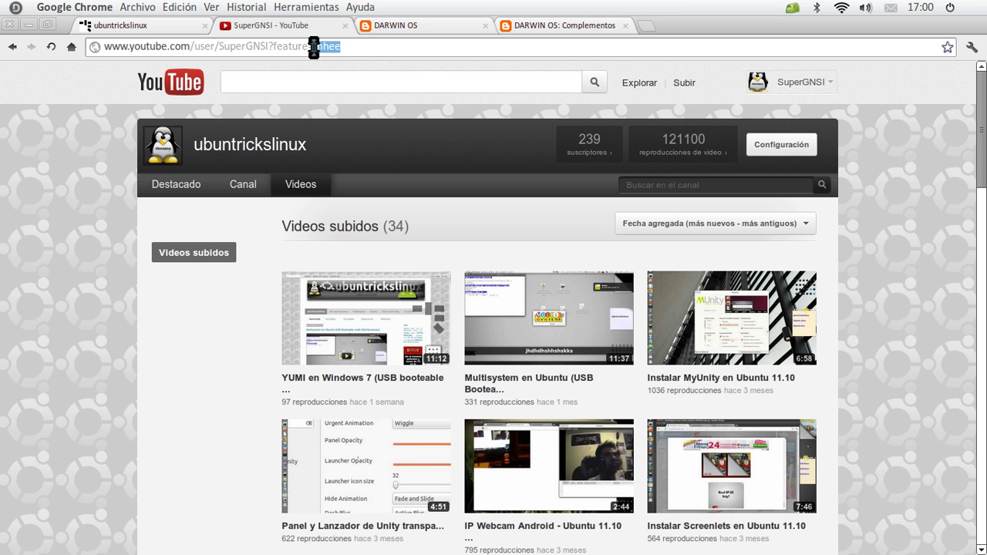
drag(313, 47, 276, 46)
key(BackSpace)
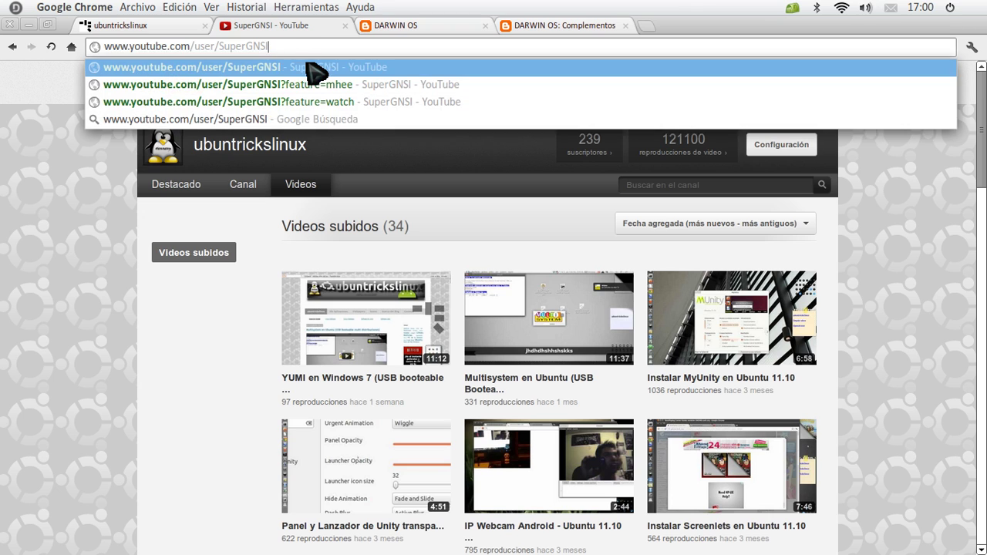
click(316, 73)
key(super+m)
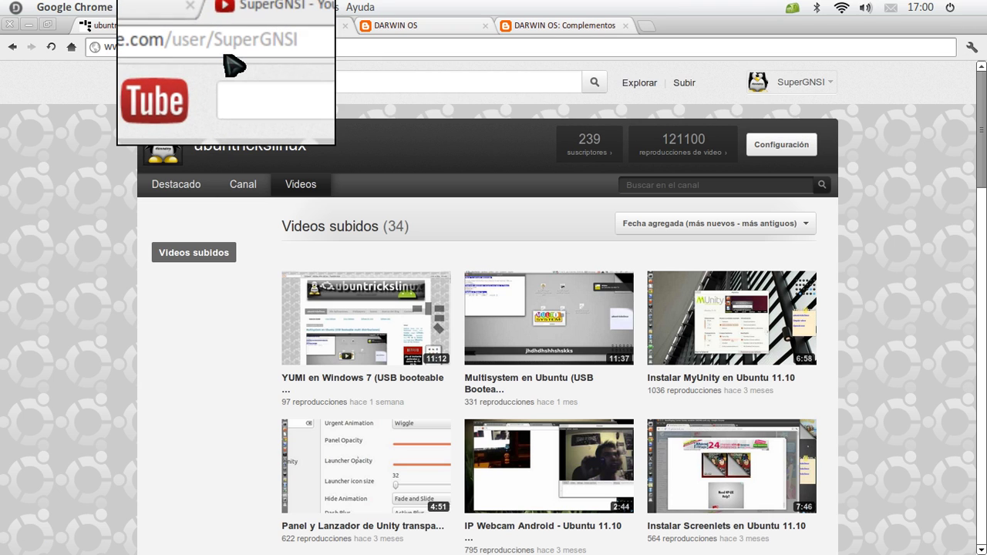
key(super+m)
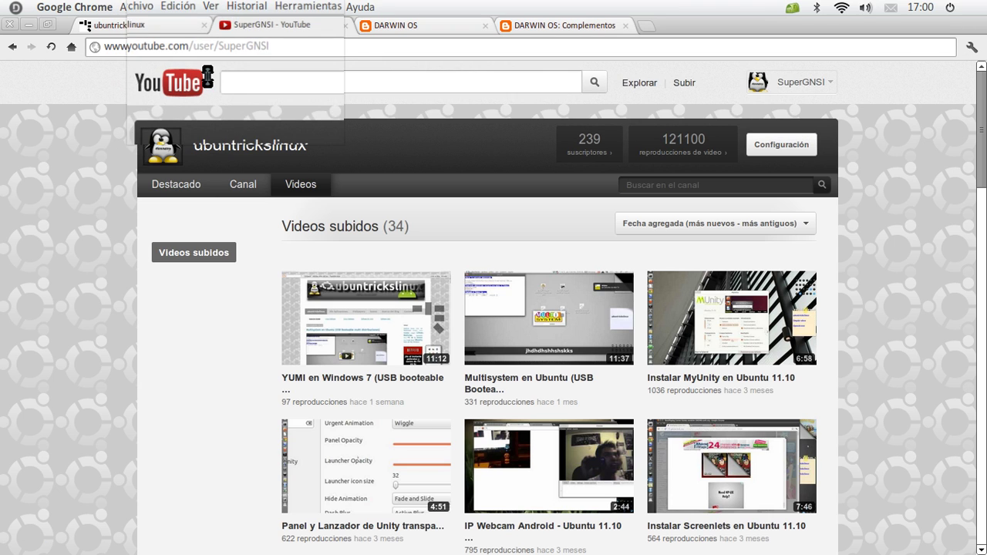
Minimise the browser, reopen Centro de control to magnify the Instalar RELEASE entry, and close it.
click(14, 46)
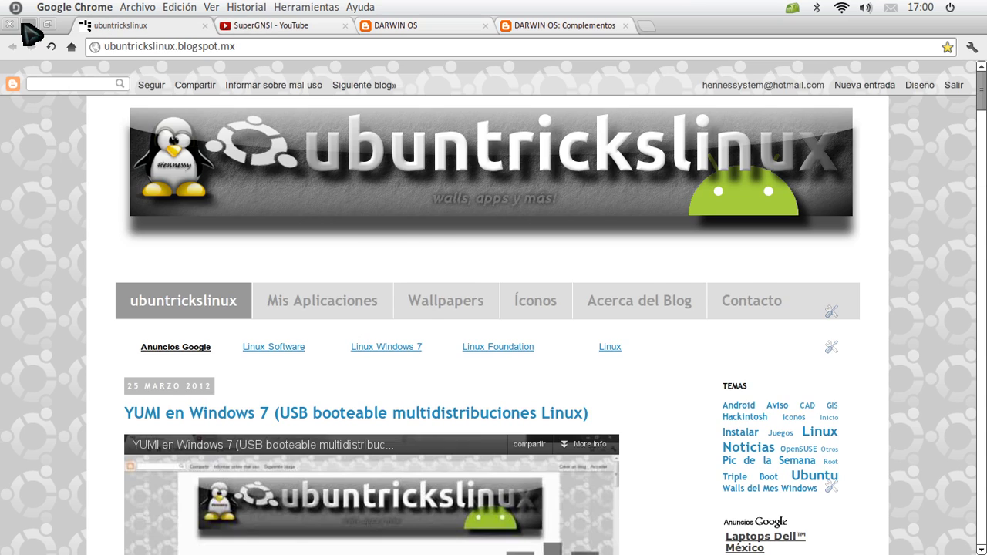
click(28, 24)
click(949, 9)
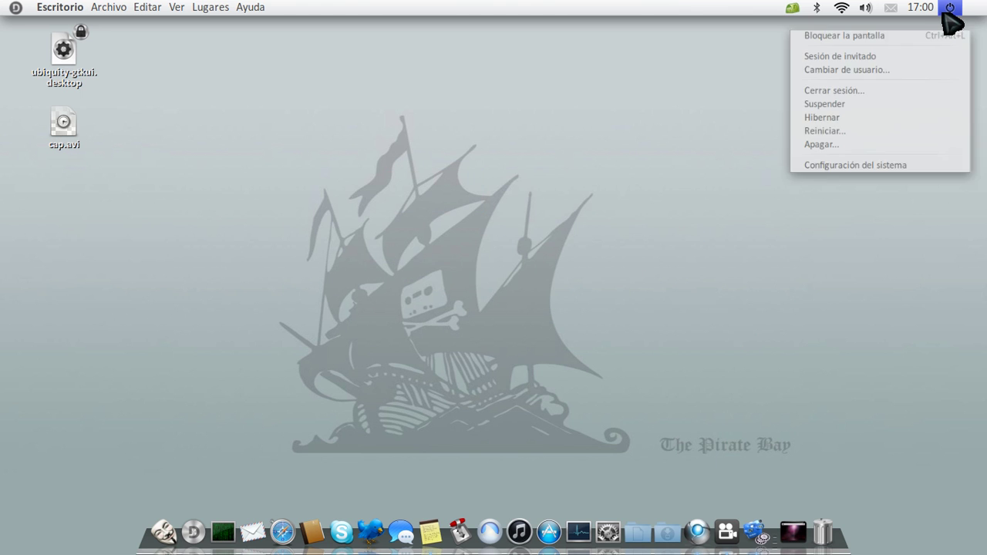
click(830, 168)
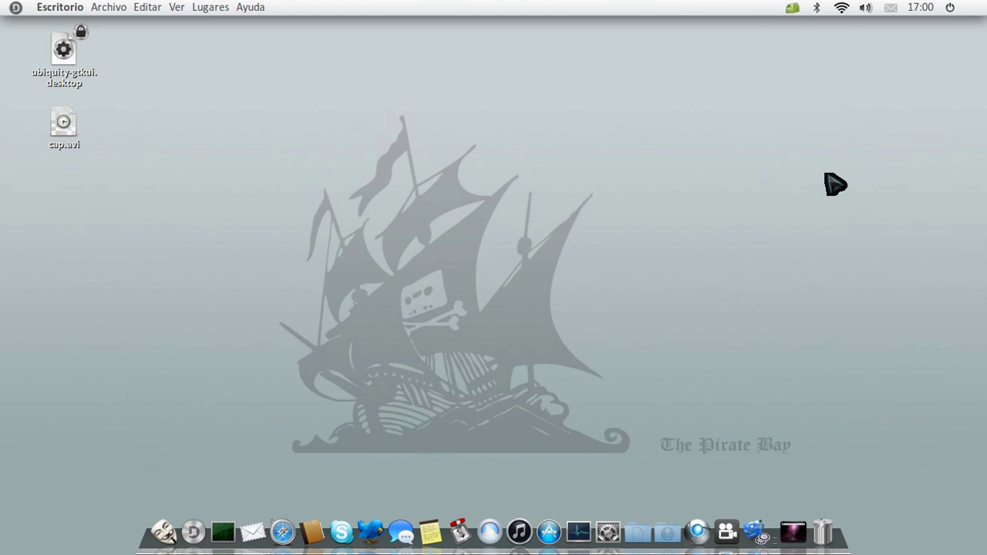
scroll(610, 304, down, 10)
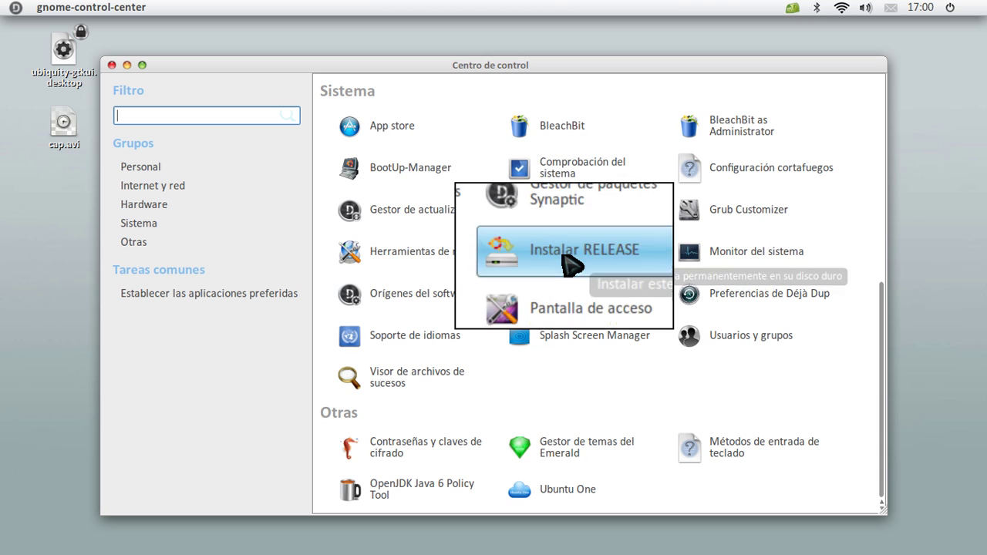
click(112, 65)
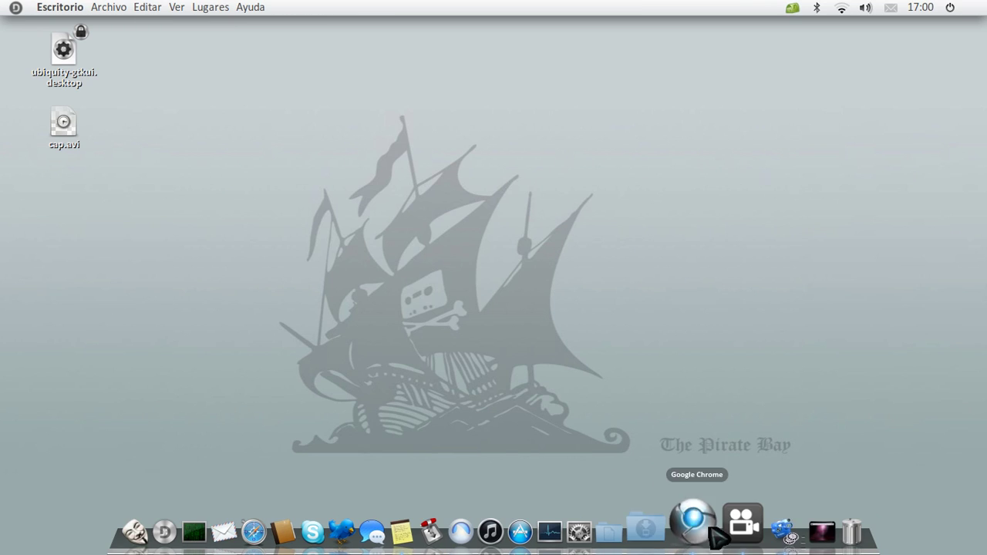
View 1.jpg with the installer error dialogs in a maximised image viewer, and close the image.
click(756, 518)
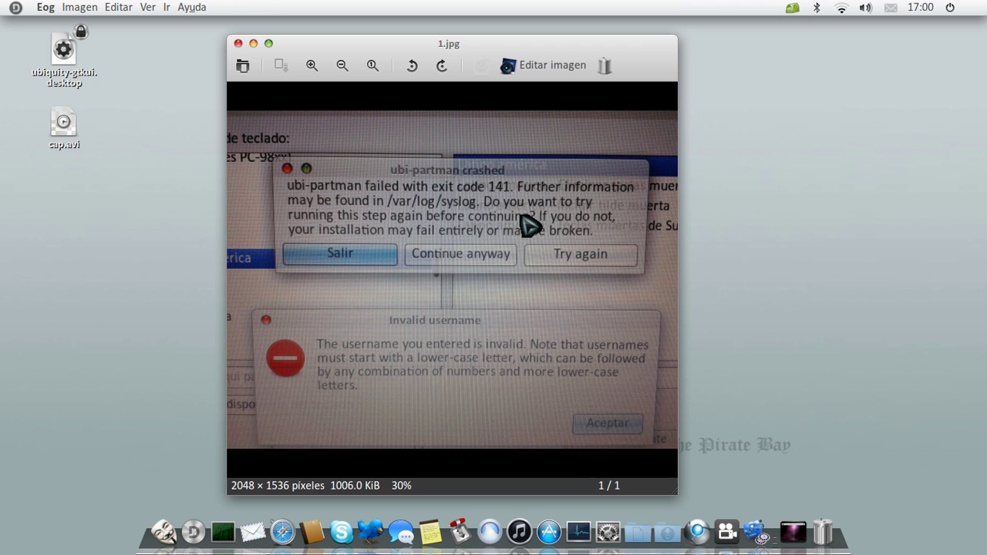
click(267, 43)
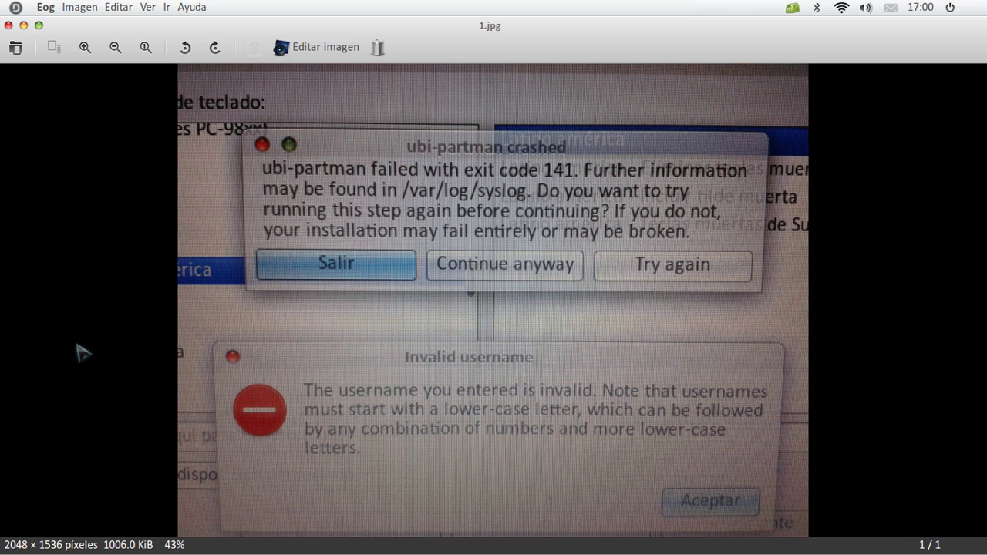
key(ctrl+w)
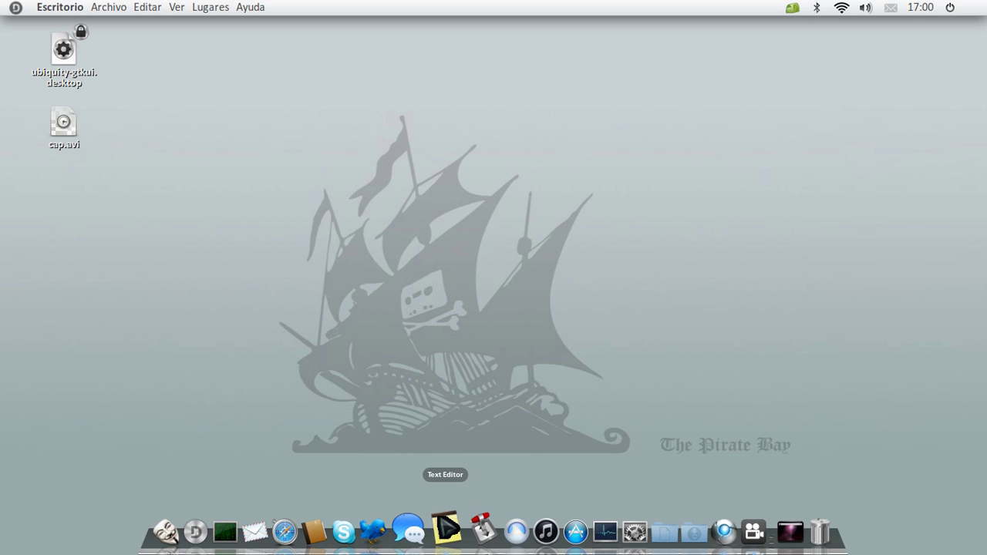
Write ubiquity --no-migration-assistant in an untitled gedit document and move its window to the middle of the desktop.
click(446, 532)
text(ubiquity --no-migration-assistant)
drag(234, 23, 502, 49)
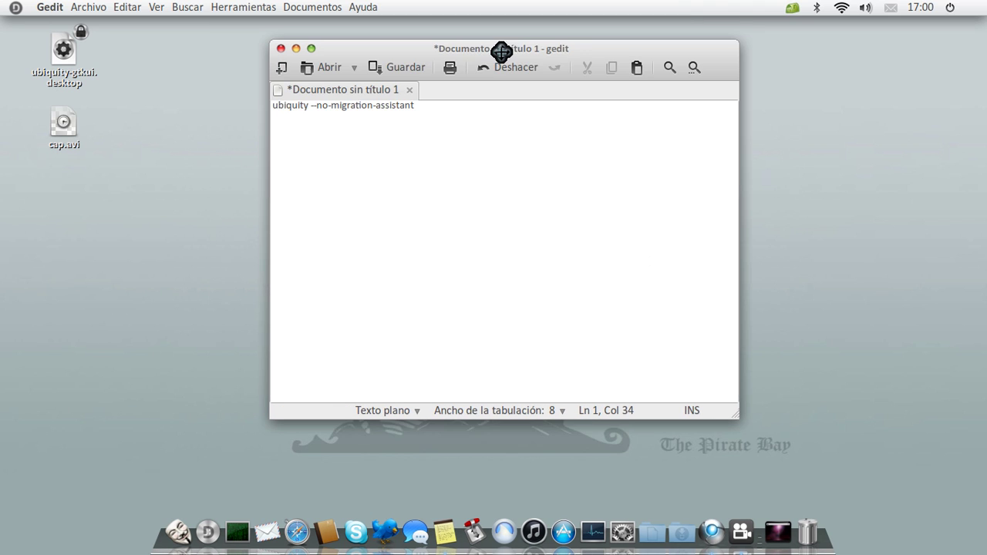
Highlight the ubiquity --no-migration-assistant line in the gedit document and clear the selection.
click(115, 162)
key(super+m)
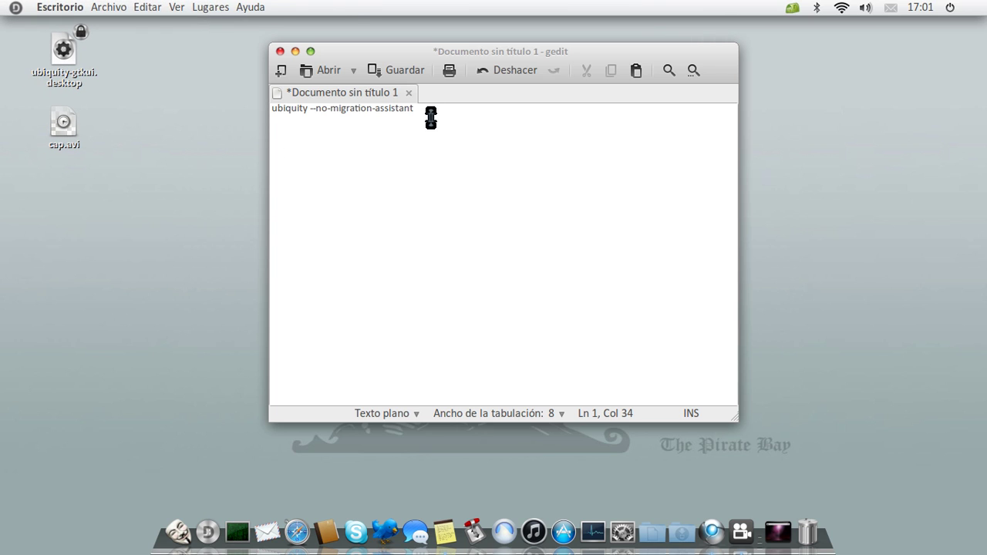
drag(430, 118, 266, 113)
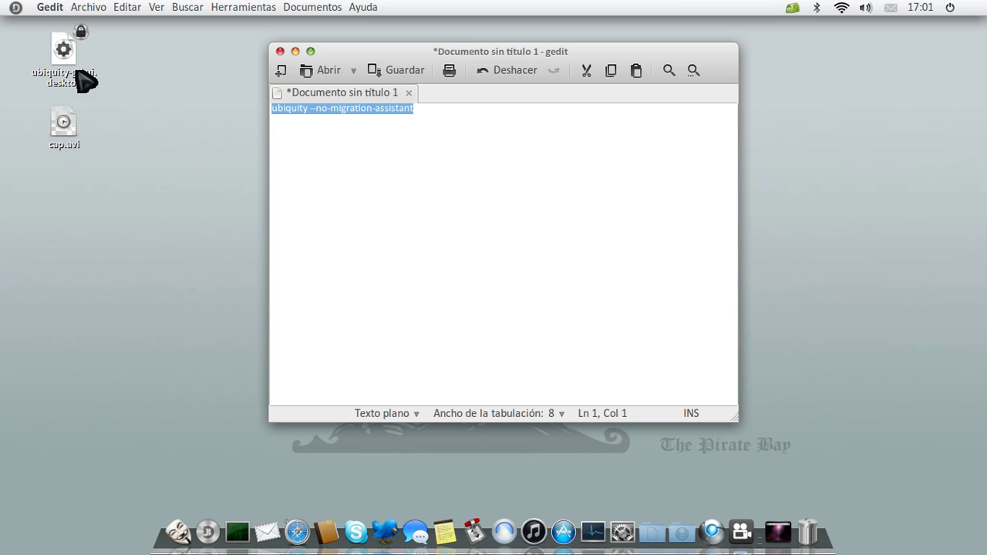
click(467, 108)
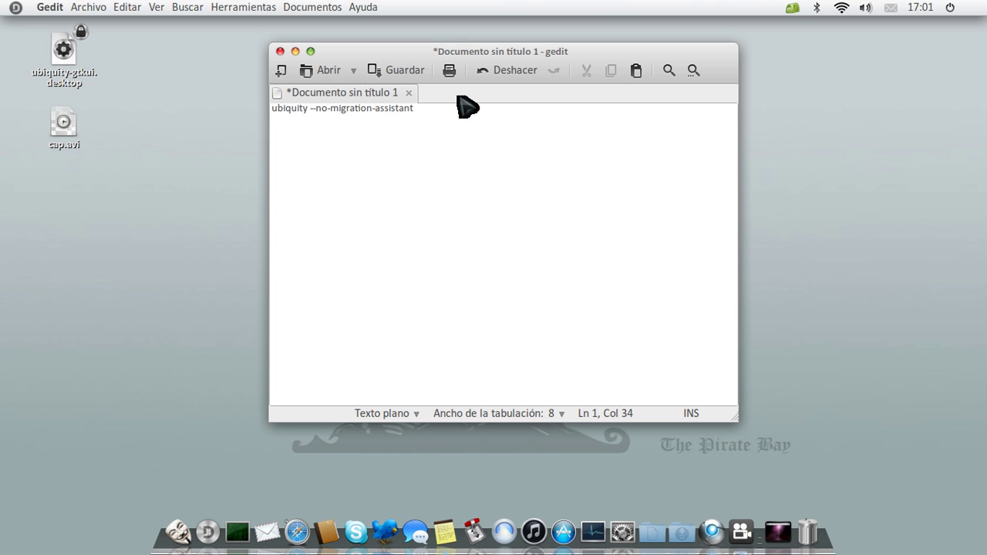
Magnify the gedit document, add liberty on its third line, and minimise the window.
scroll(297, 138, up, 3)
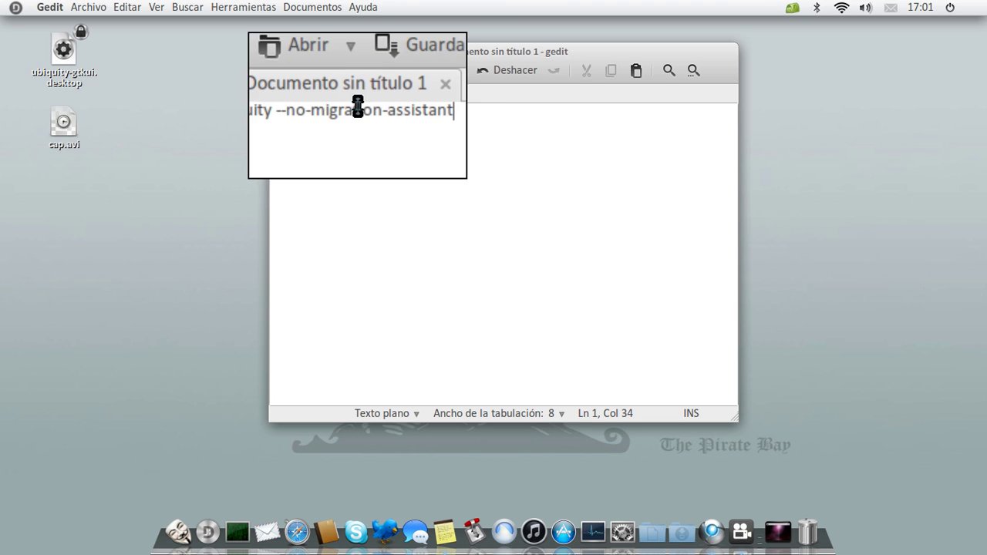
scroll(343, 115, down, 1)
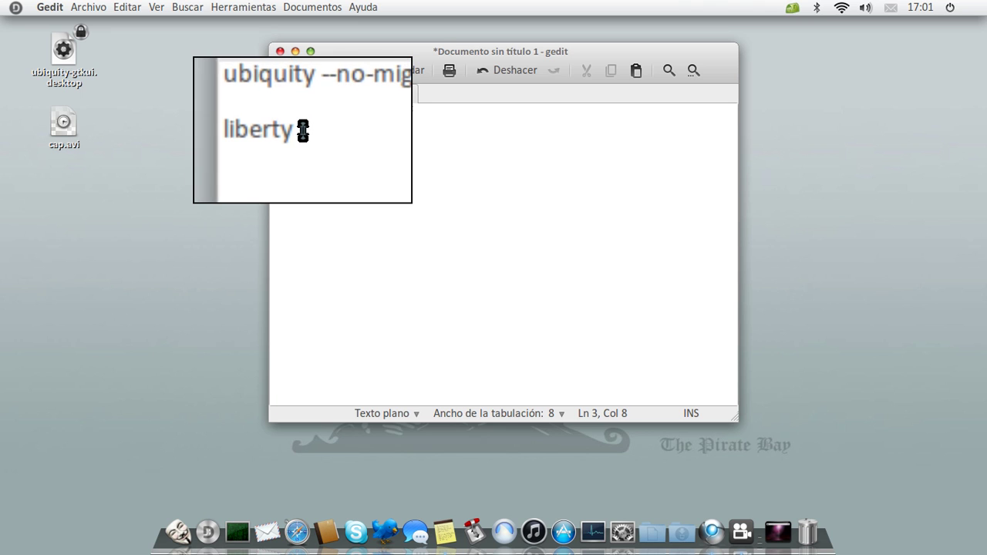
click(296, 51)
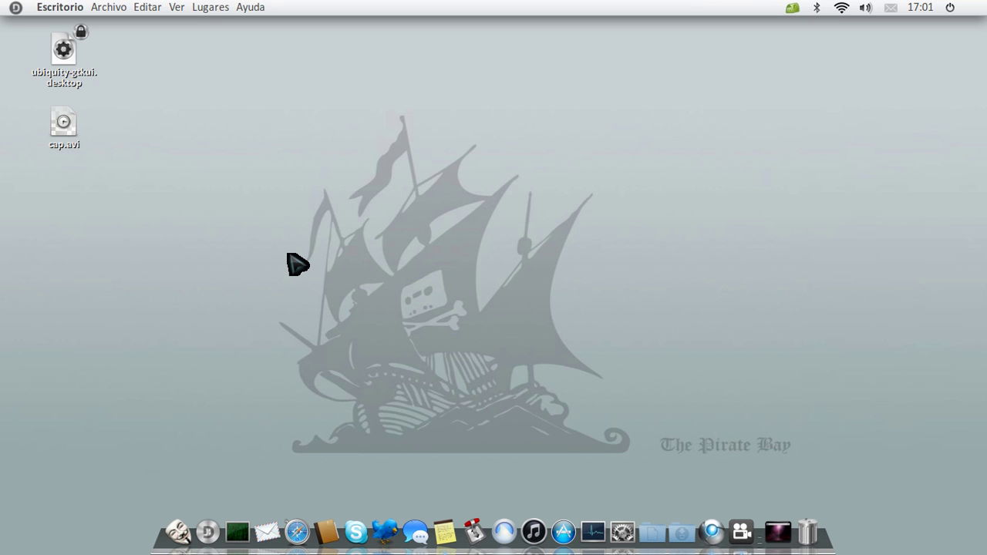
Show the workspace overview once more and return to the Pirate Bay desktop.
drag(344, 289, 327, 340)
mouse_move(986, 1)
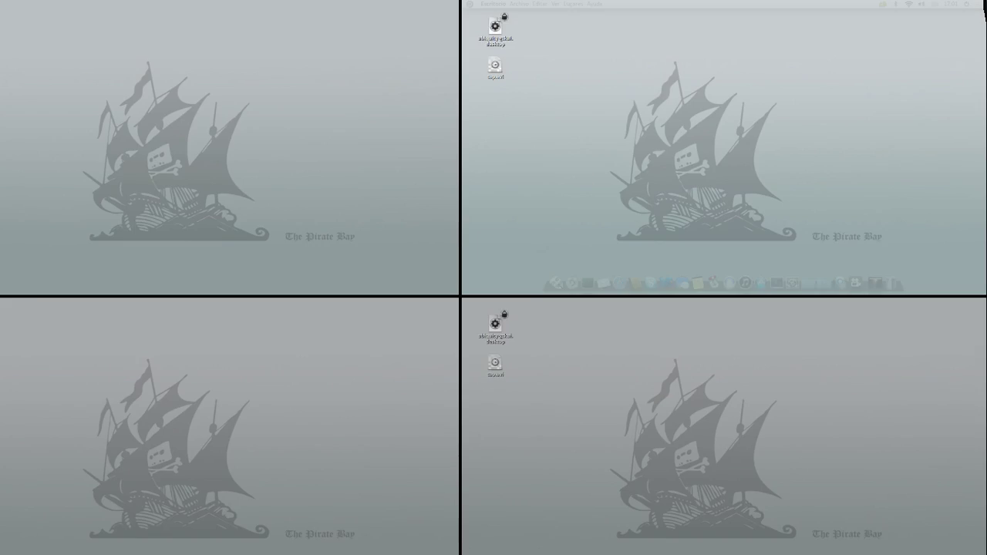
double_click(378, 157)
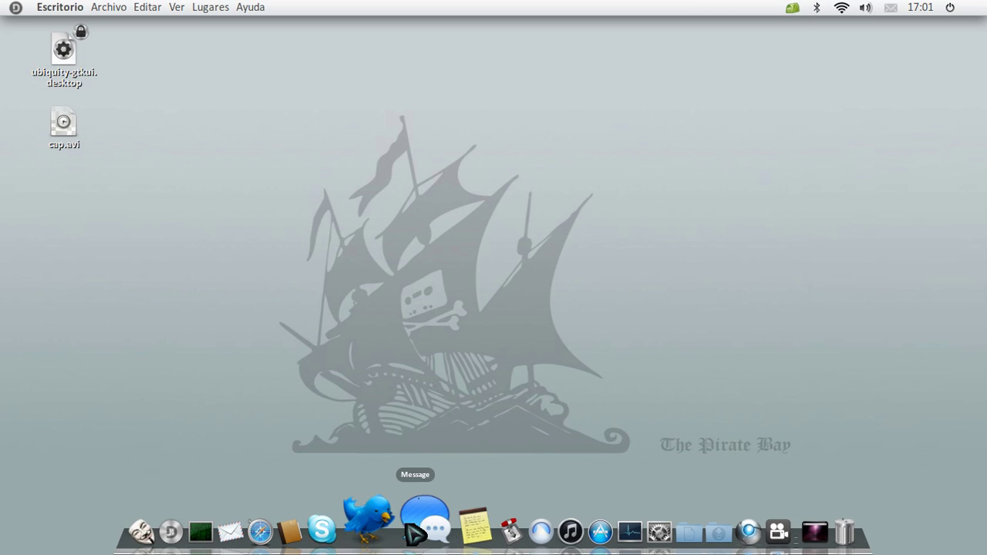
Restore the gedit document to read its installation notes, and minimise it again.
click(447, 524)
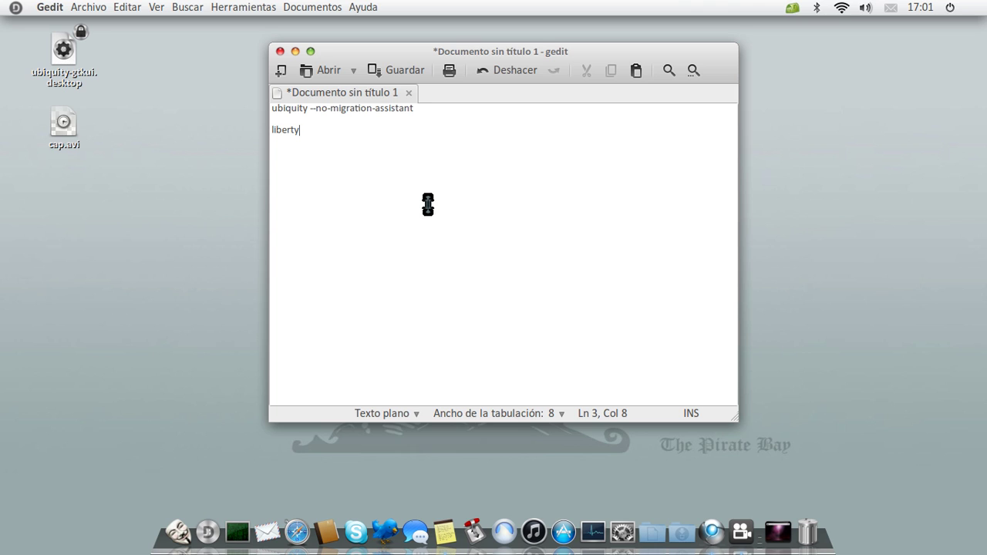
click(294, 51)
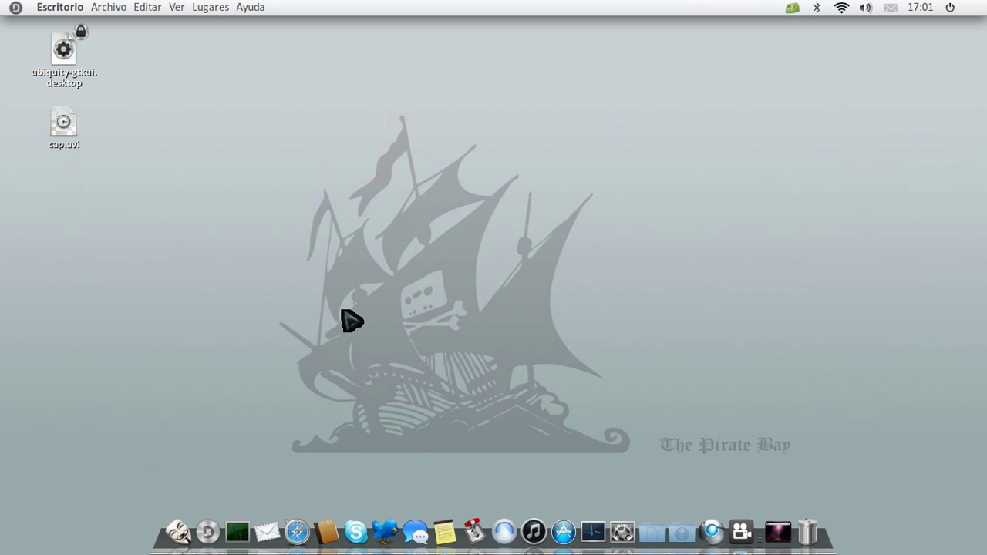
Open the application launcher, browse its pages of all installed applications, and close it to return to the desktop.
key(super)
scroll(609, 291, down, 4)
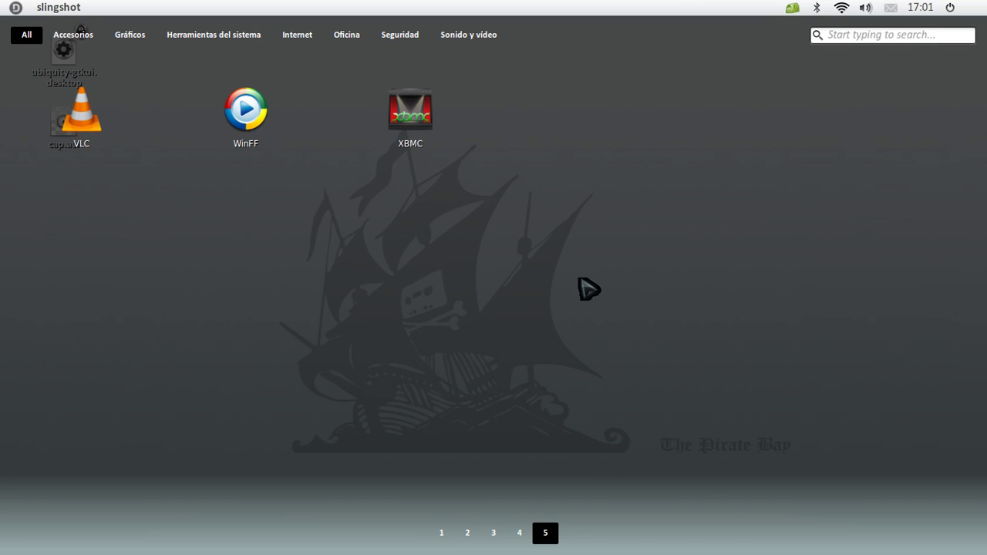
scroll(459, 285, up, 3)
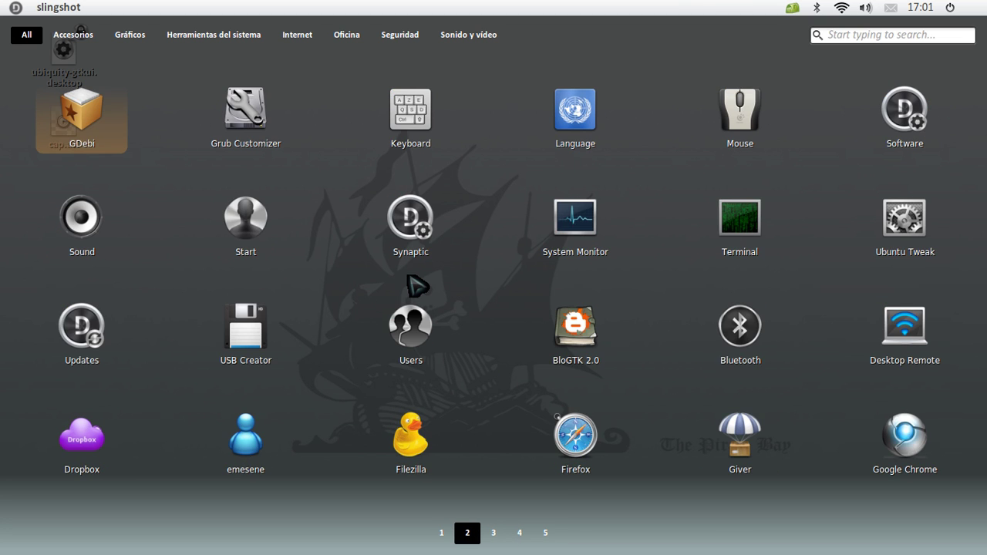
scroll(416, 287, up, 1)
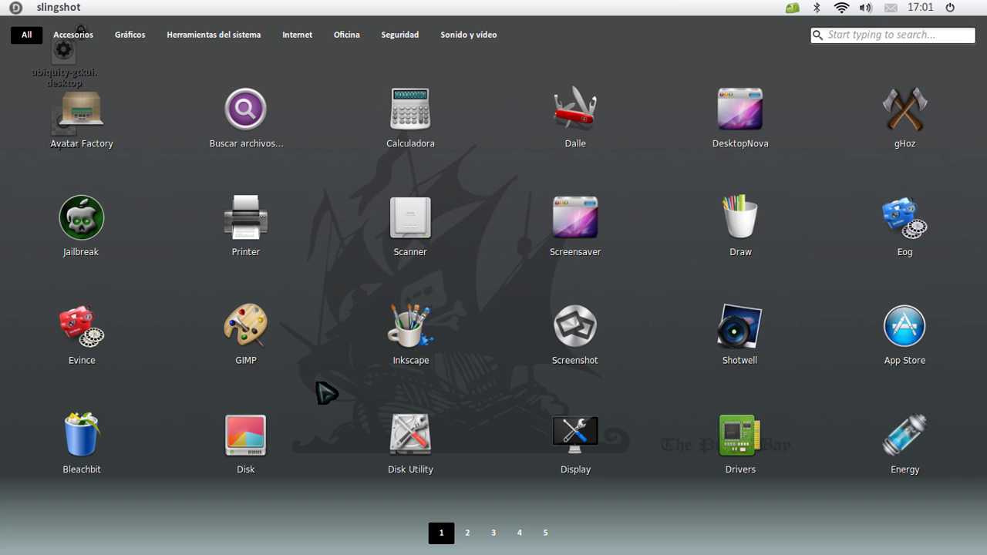
scroll(302, 363, down, 2)
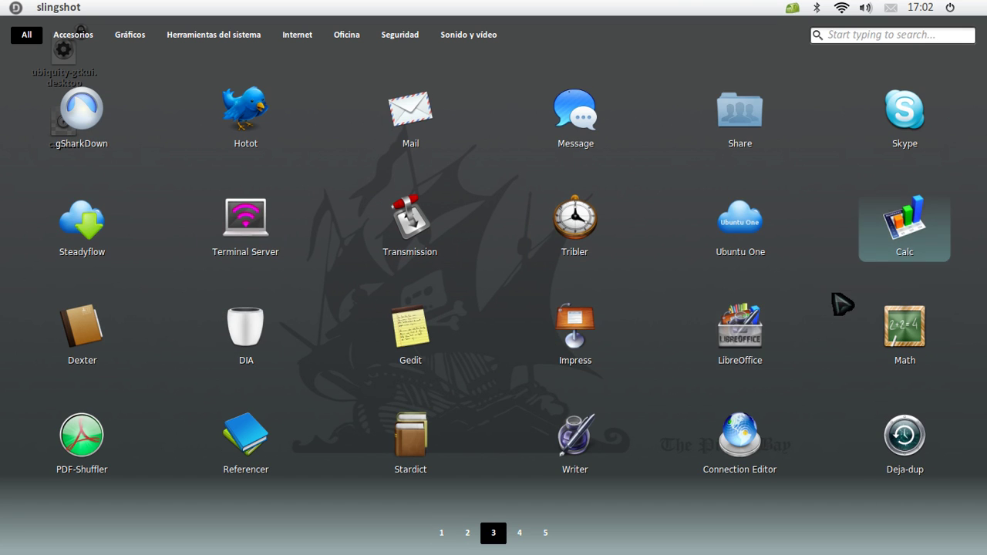
scroll(732, 359, down, 2)
scroll(395, 286, up, 1)
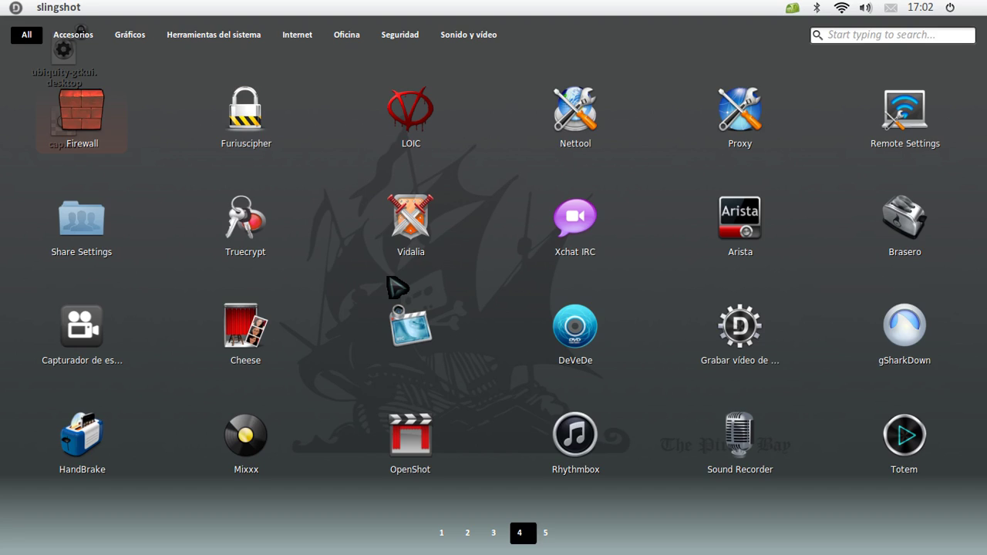
click(421, 274)
drag(419, 273, 466, 396)
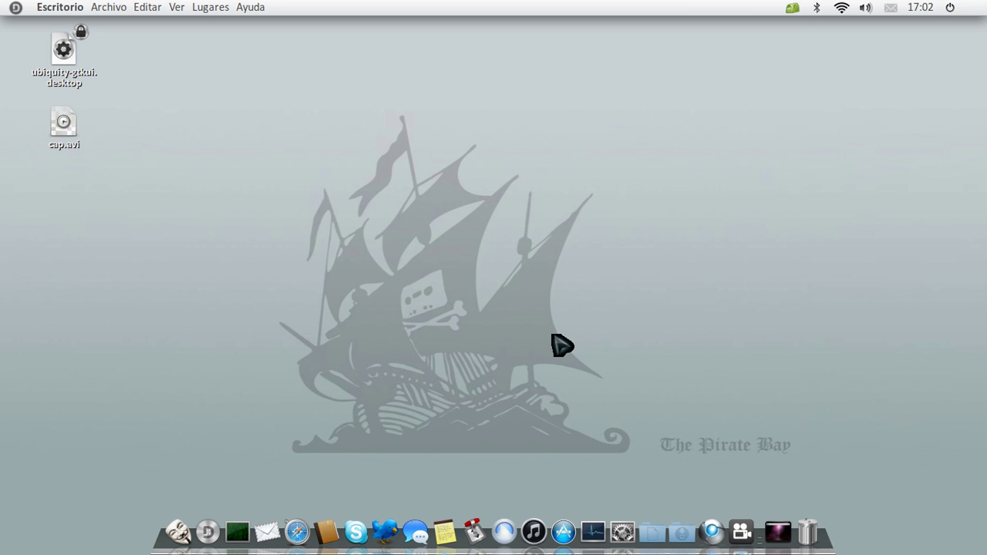
drag(689, 202, 516, 297)
Switch to Google Chrome, show the Darwin OS blog and its Complementos page, and open the OS Beagle page.
click(714, 539)
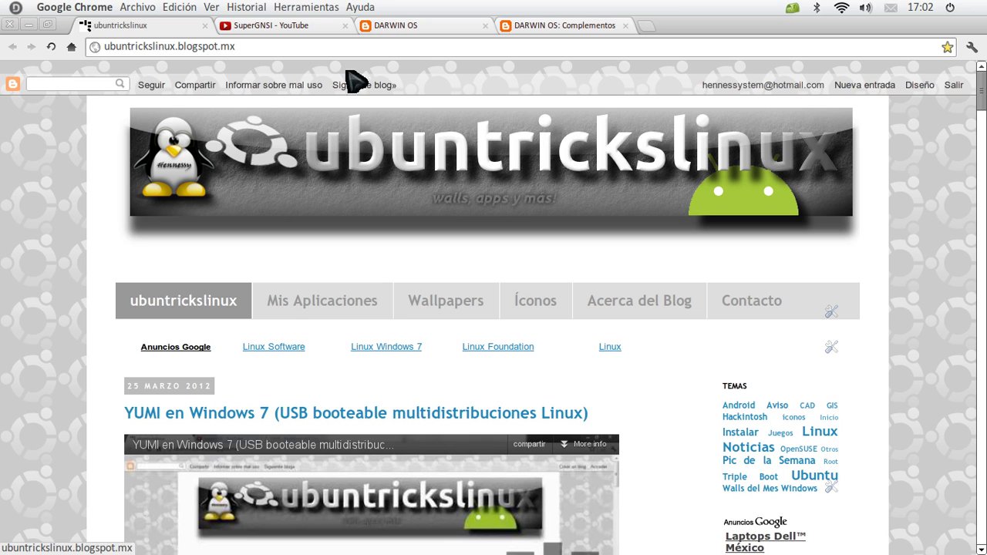
click(432, 28)
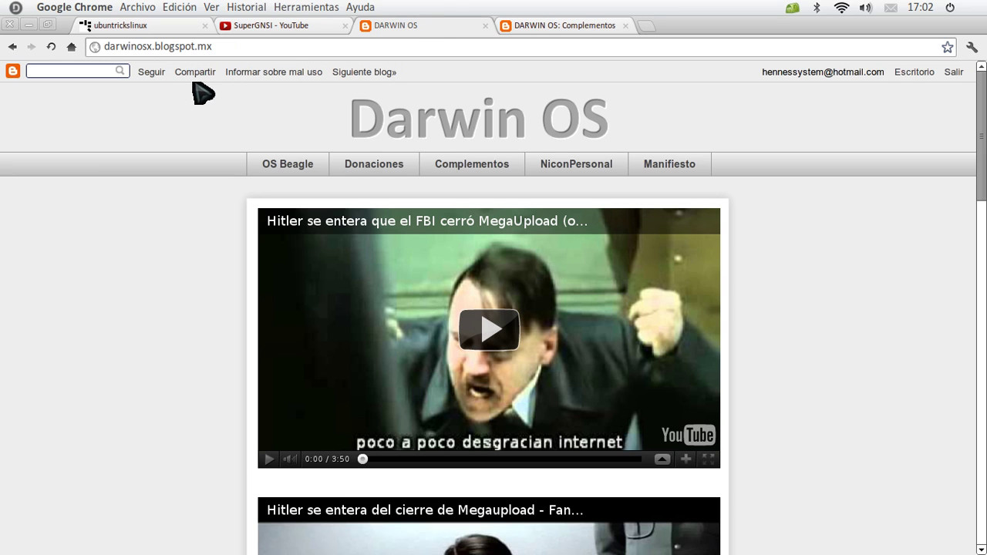
drag(185, 27, 169, 72)
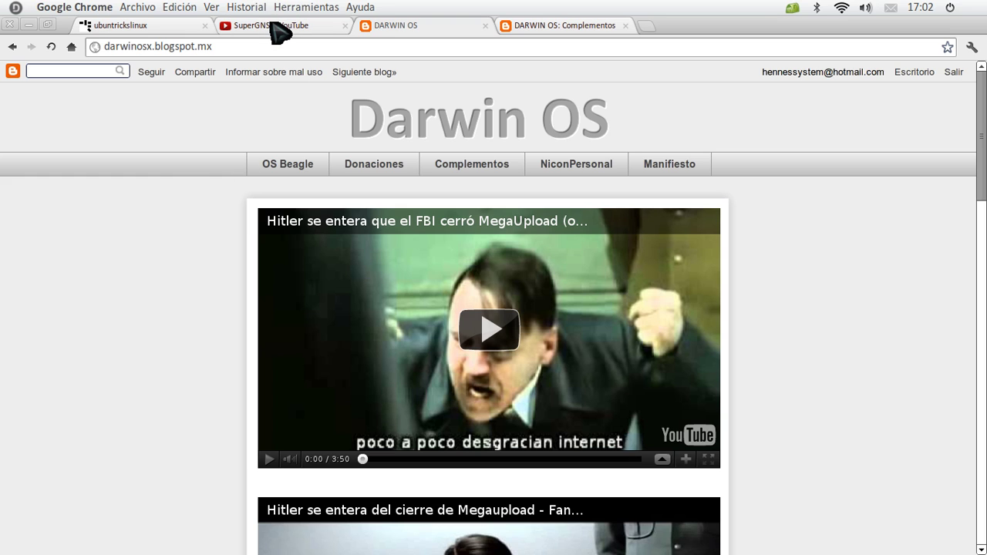
click(575, 30)
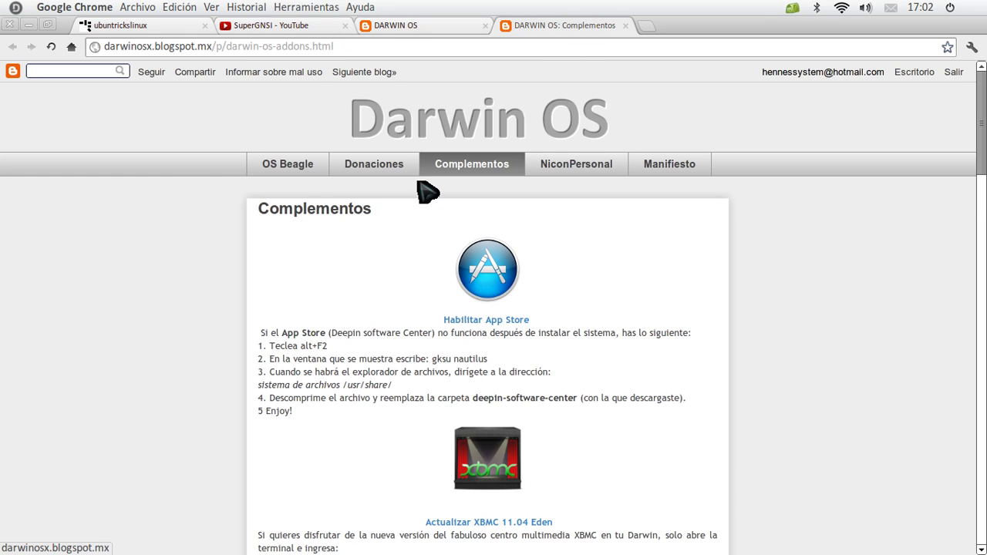
click(291, 165)
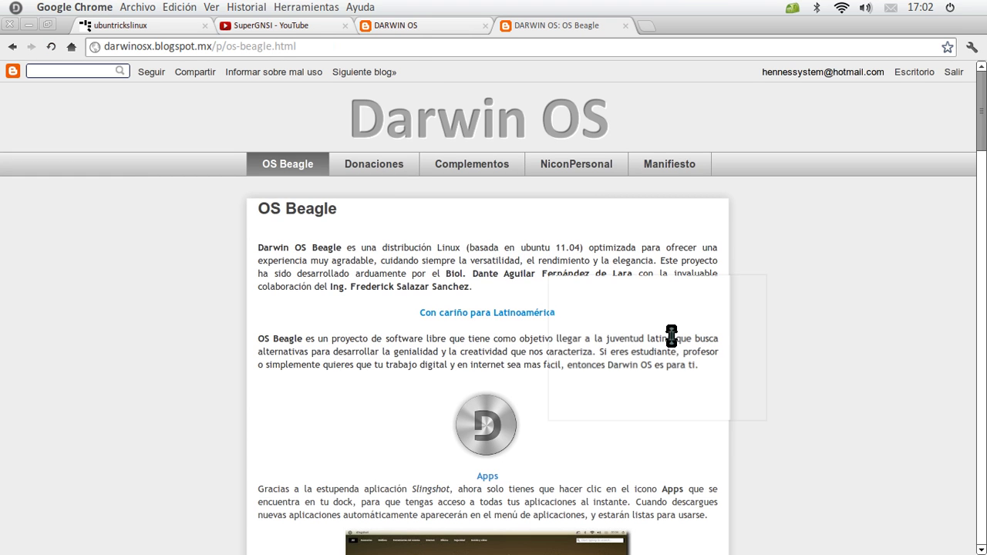
Alternate between the SuperGNSI YouTube channel and the ubuntrickslinux blog, finishing on the blog.
click(421, 26)
click(269, 27)
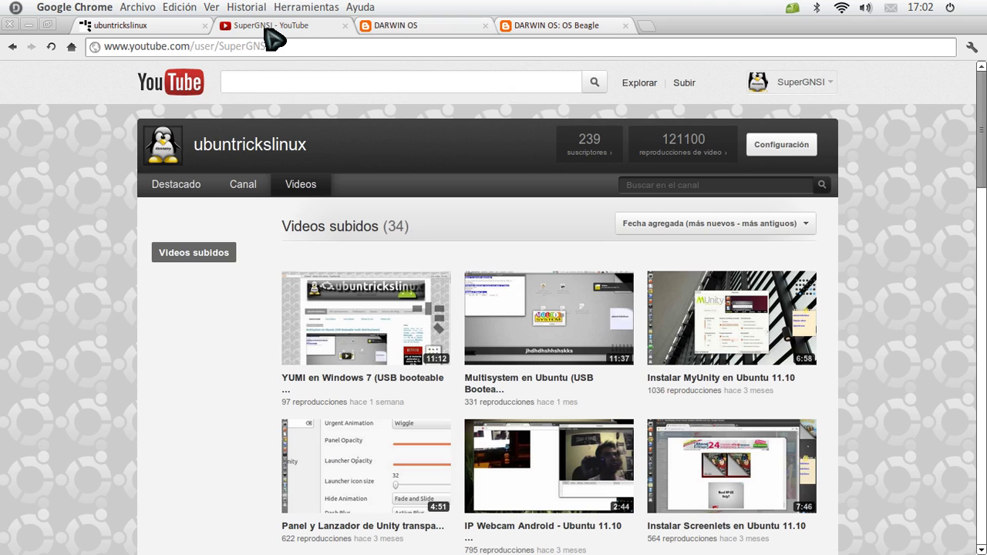
click(185, 28)
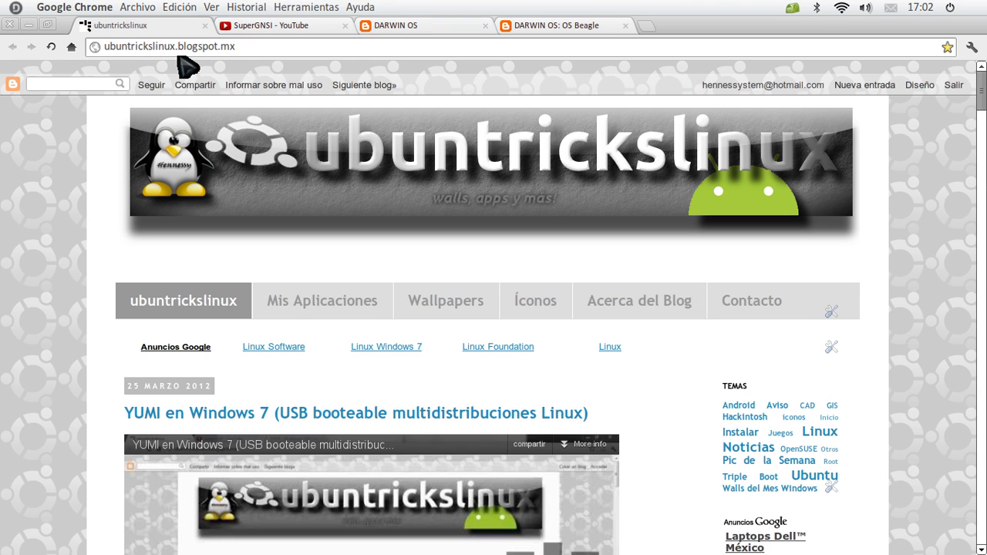
click(272, 31)
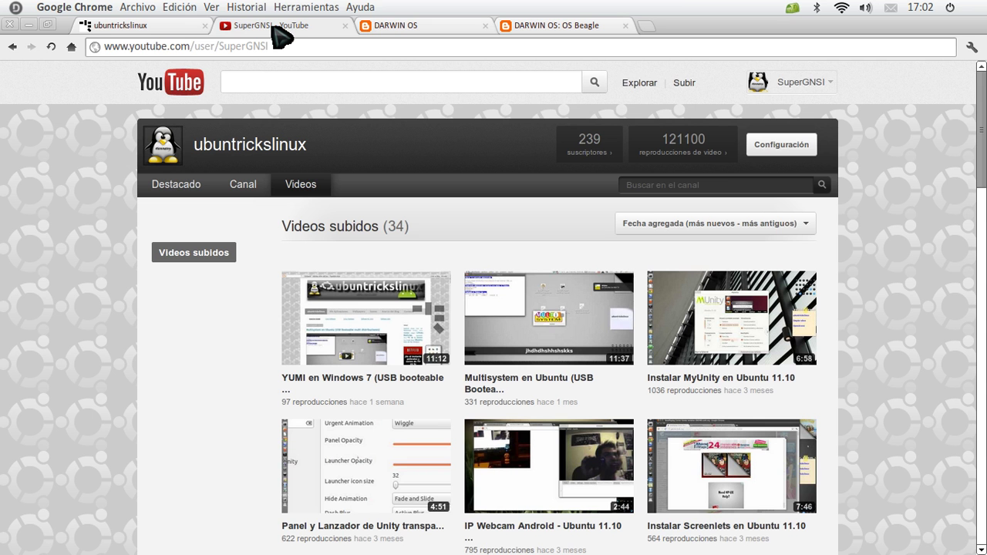
click(127, 26)
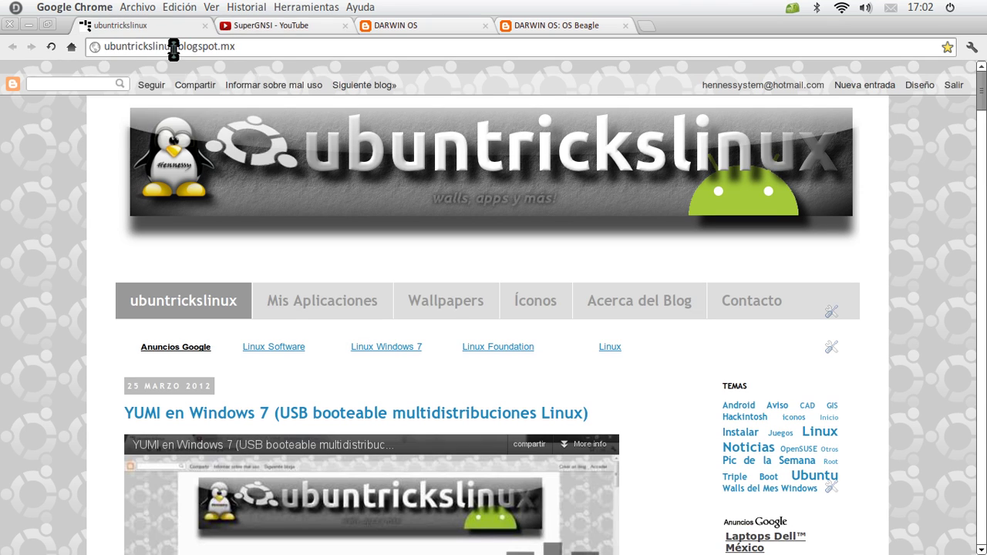
click(270, 28)
key(super+m)
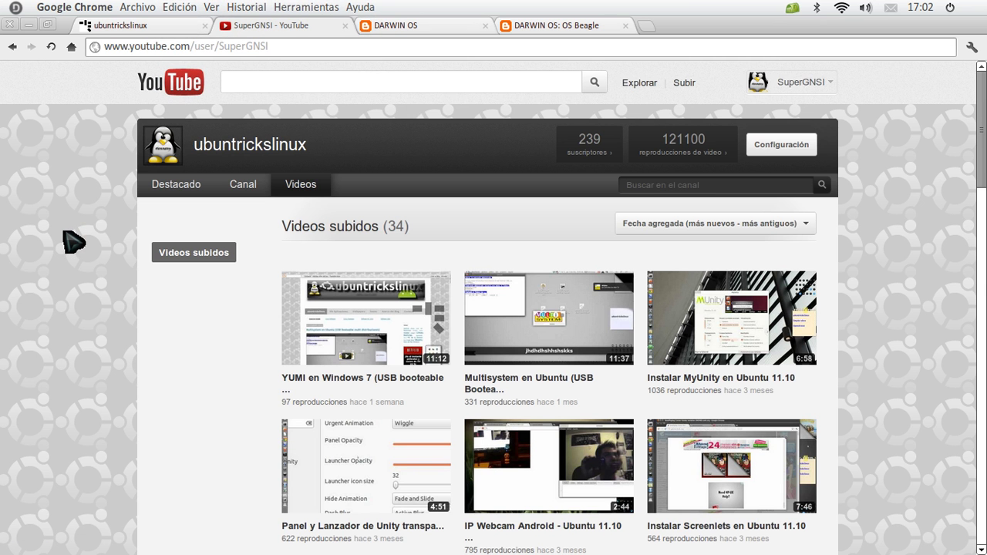
click(148, 30)
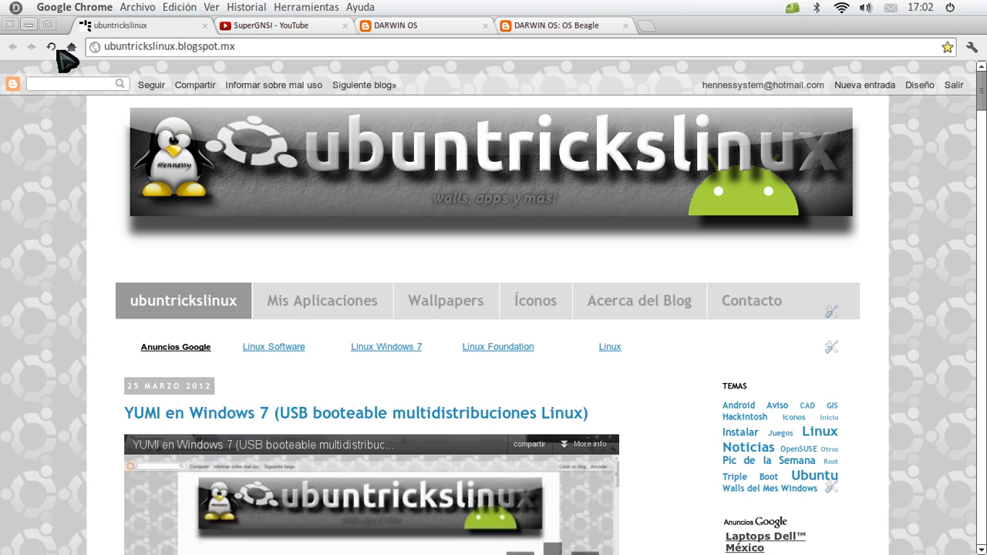
Bring up the desktop recorder's dialog for ending the screen capture.
mouse_move(721, 551)
click(767, 526)
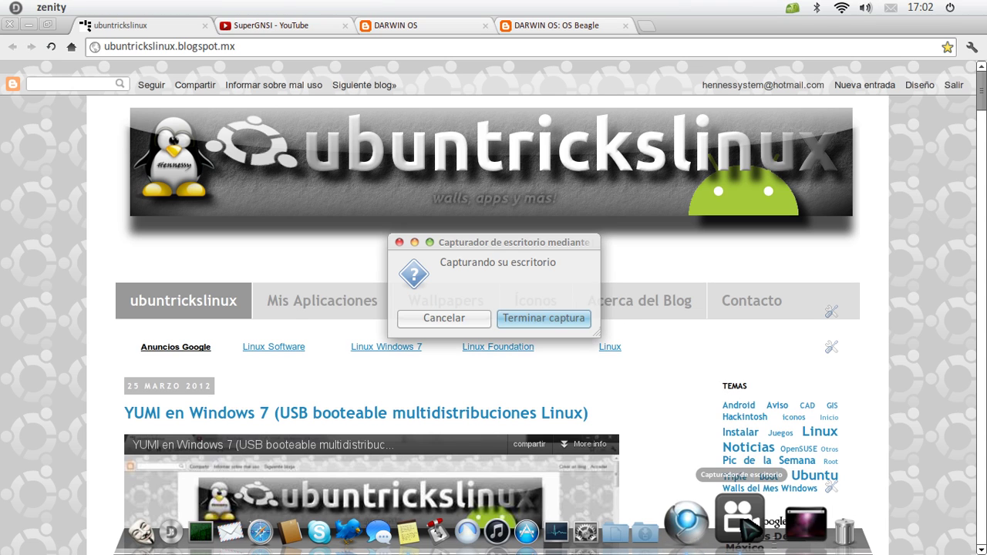